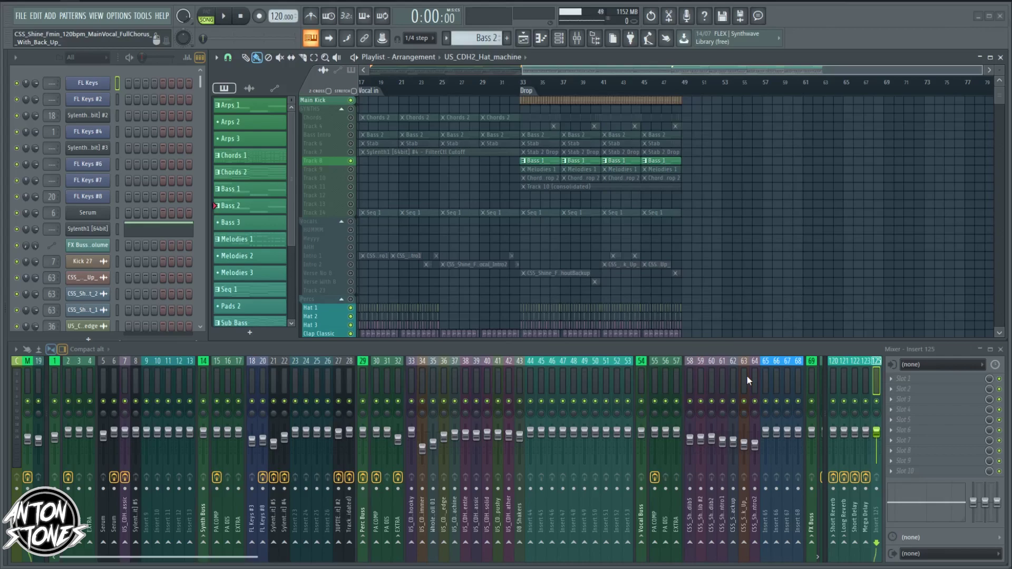
Dock an empty insert track on the mixer's right side and move it to the end of the docked send tracks.
scroll(746, 375, "down", 10)
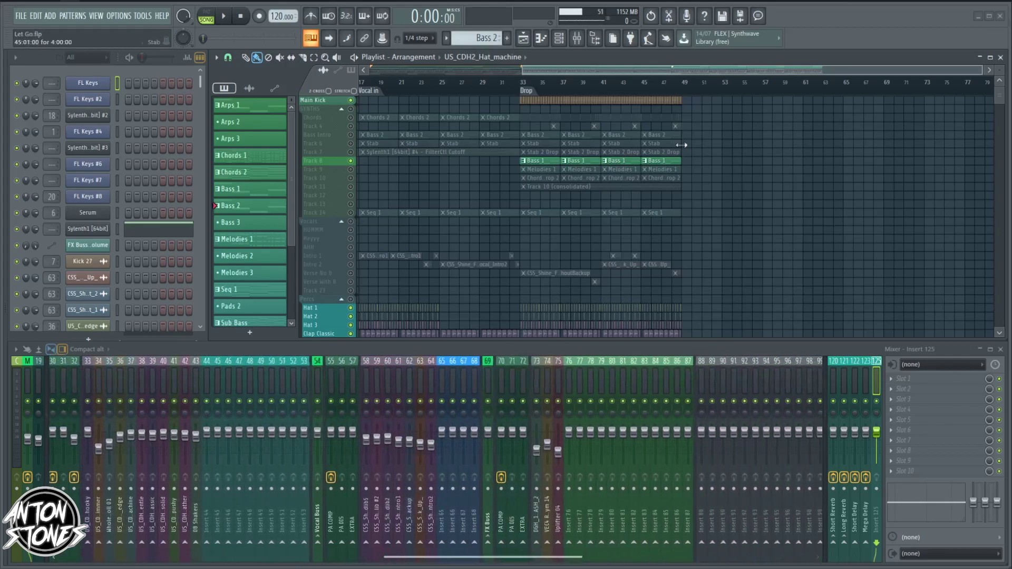
left_click(697, 375)
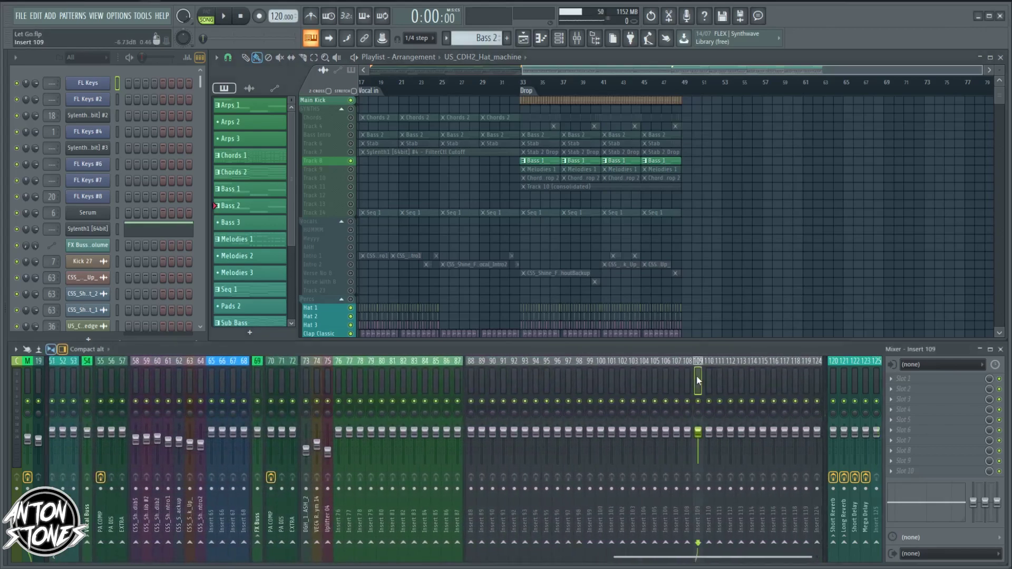
left_click(783, 375)
left_click(677, 374)
right_click(678, 375)
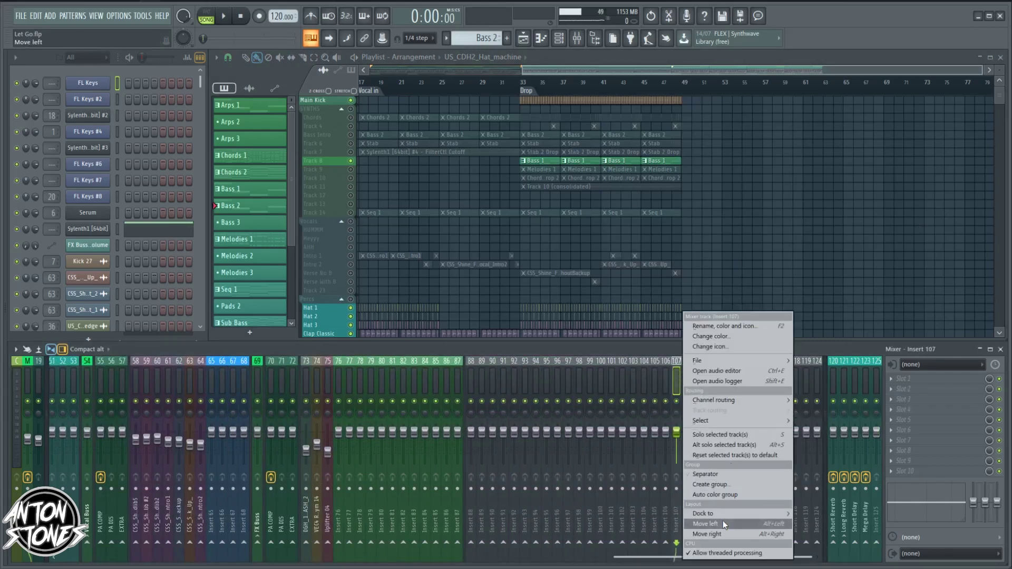
mouse_move(733, 512)
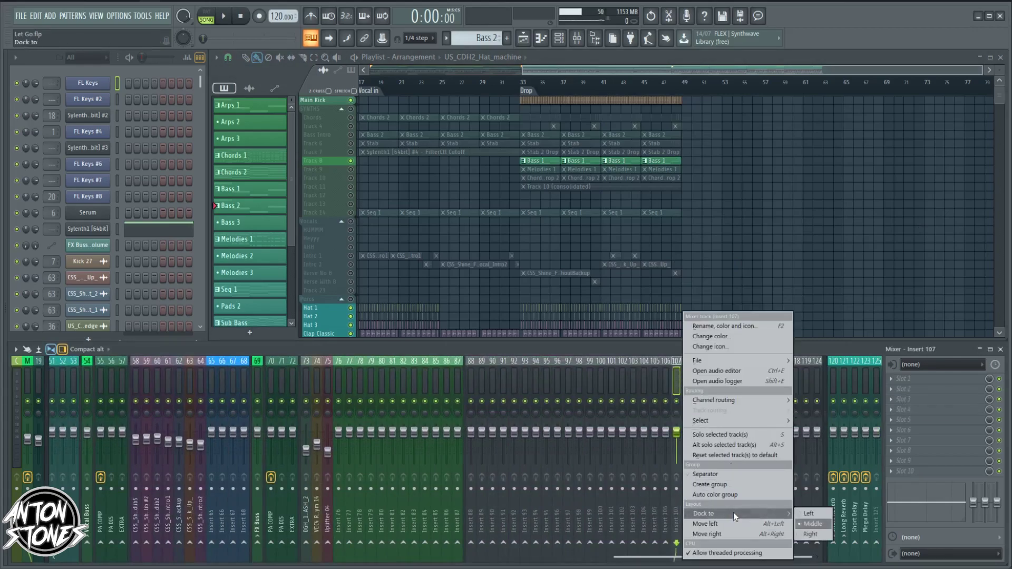
left_click(820, 536)
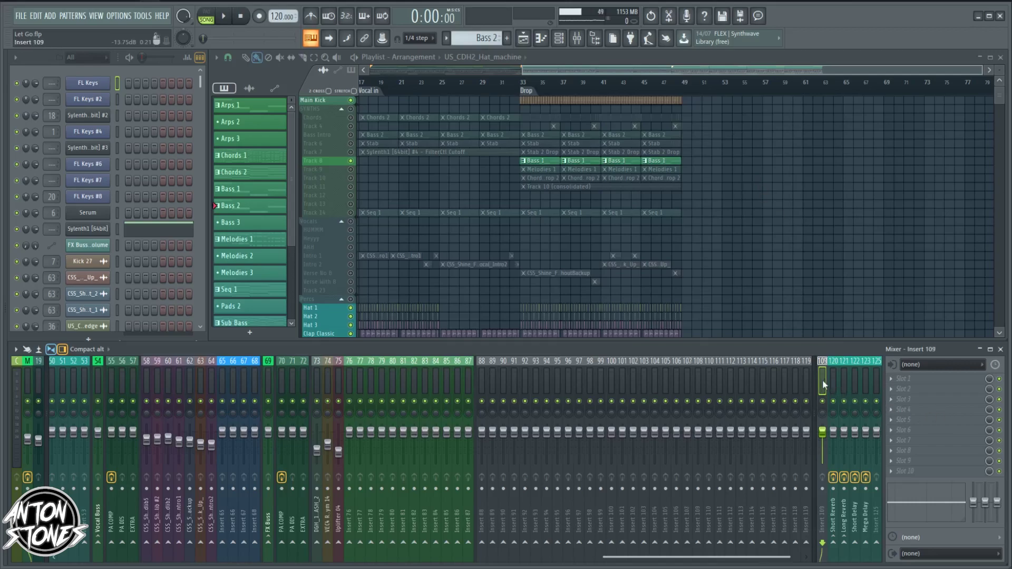
left_click_drag(823, 380, 877, 381)
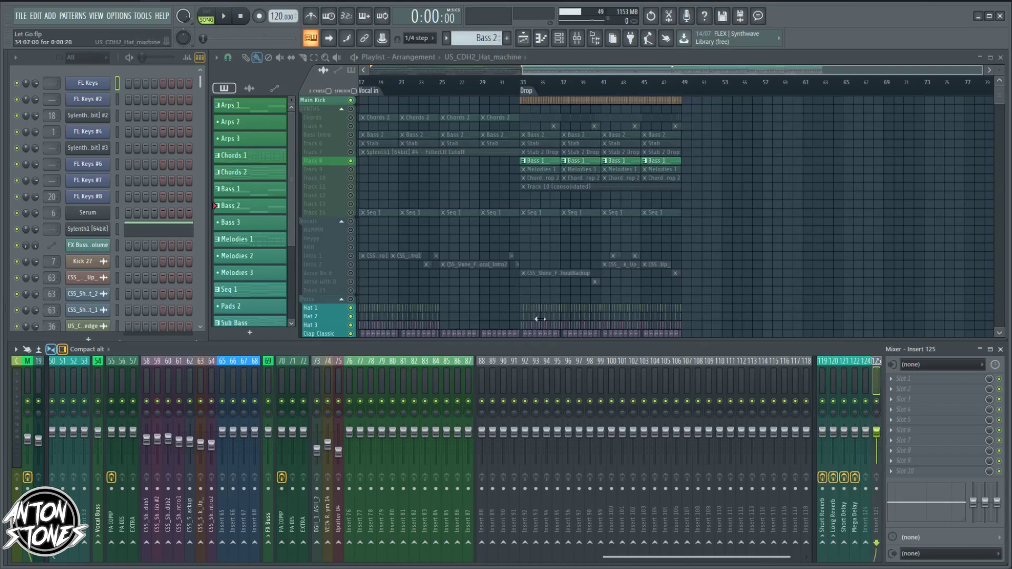
Rename the last docked track, Insert 125, as NCY and color it red.
scroll(735, 393, "left", 2)
right_click(875, 373)
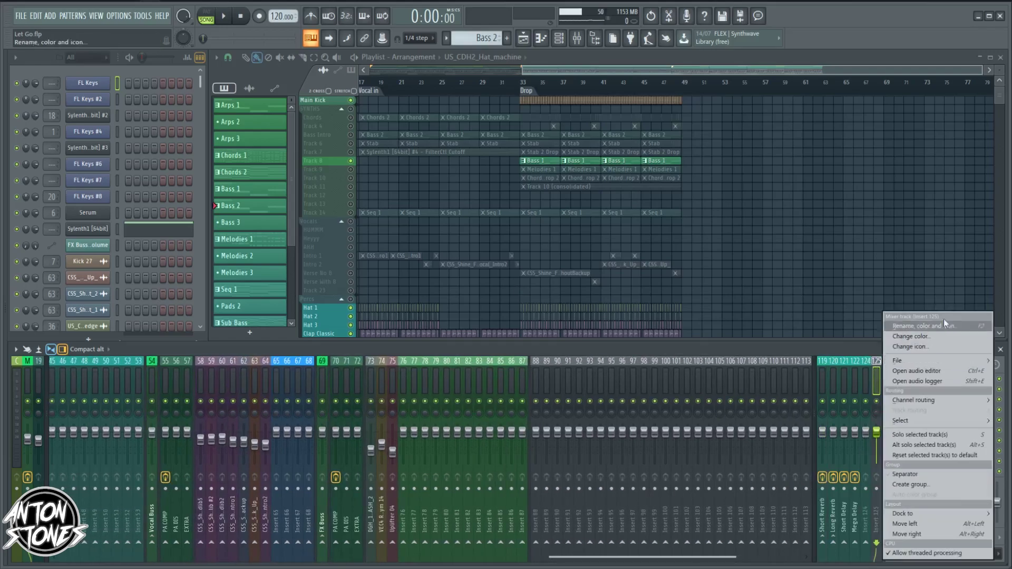
left_click(942, 325)
scroll(932, 317, "down", 1)
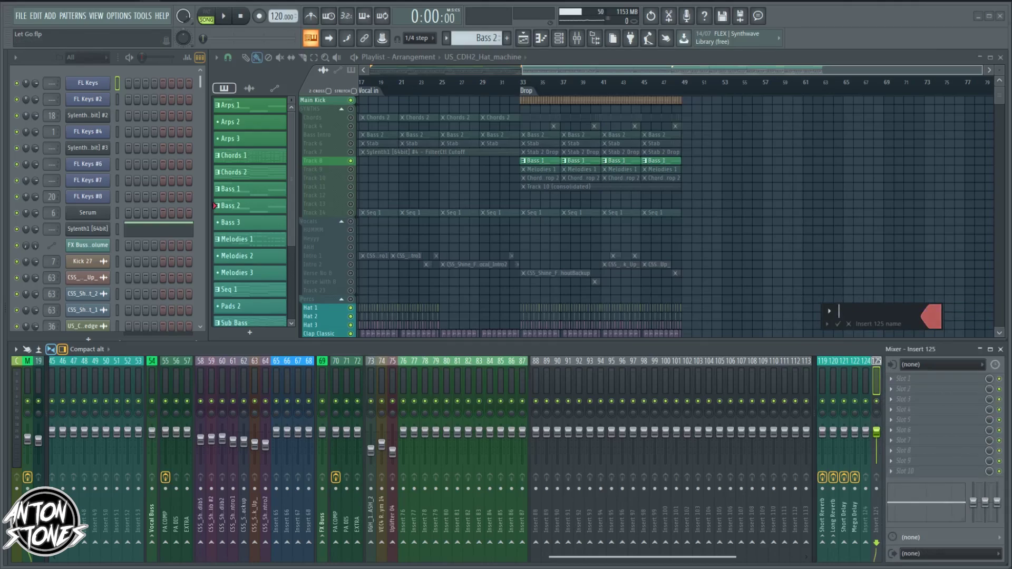
type("N")
type("CT")
key("Return")
Load FabFilter Pro-C 2 in the first effect slot of the NCY track and minimize its window.
scroll(606, 380, "left", 10)
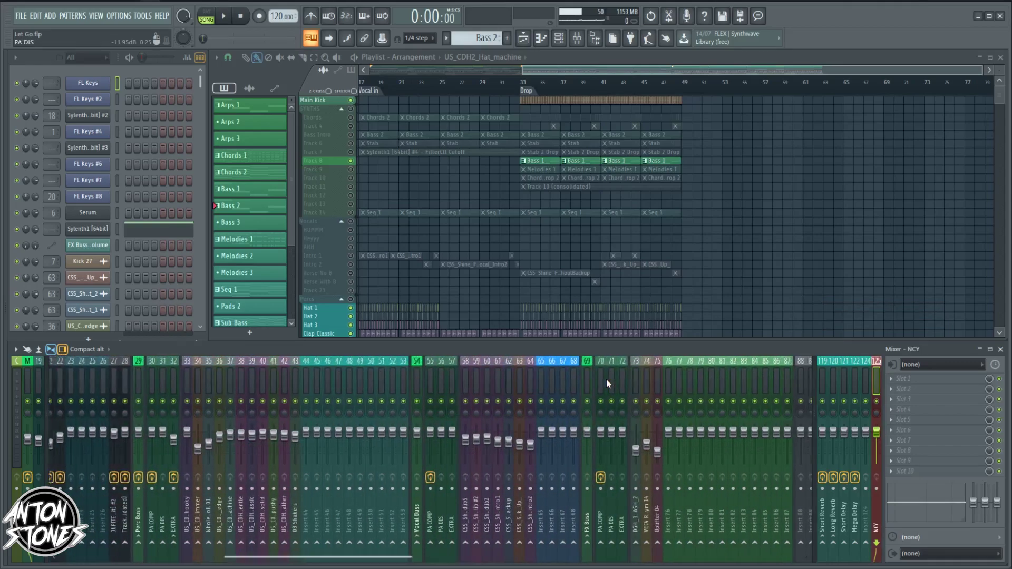
scroll(628, 385, "right", 8)
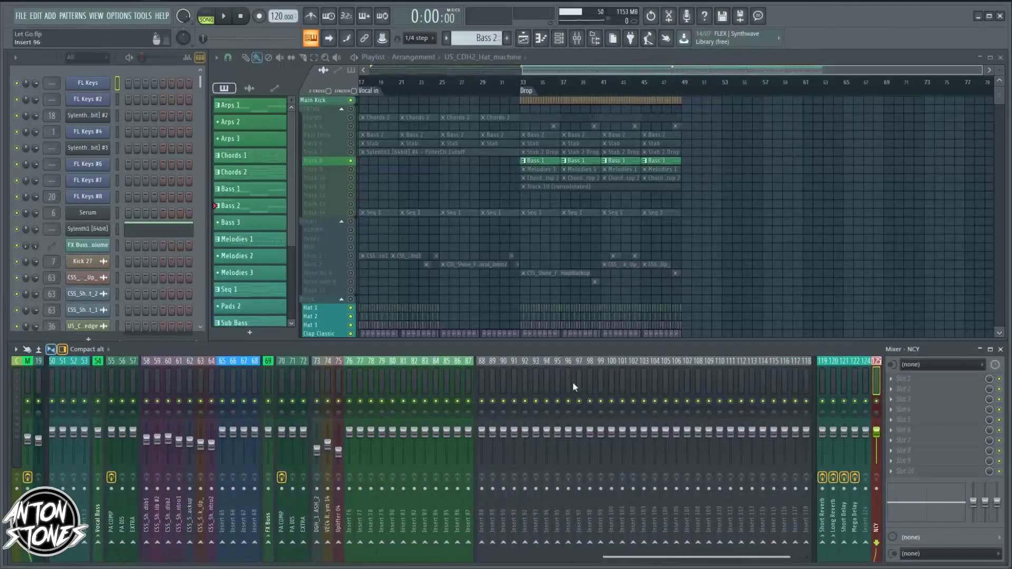
scroll(573, 381, "left", 4)
left_click(906, 381)
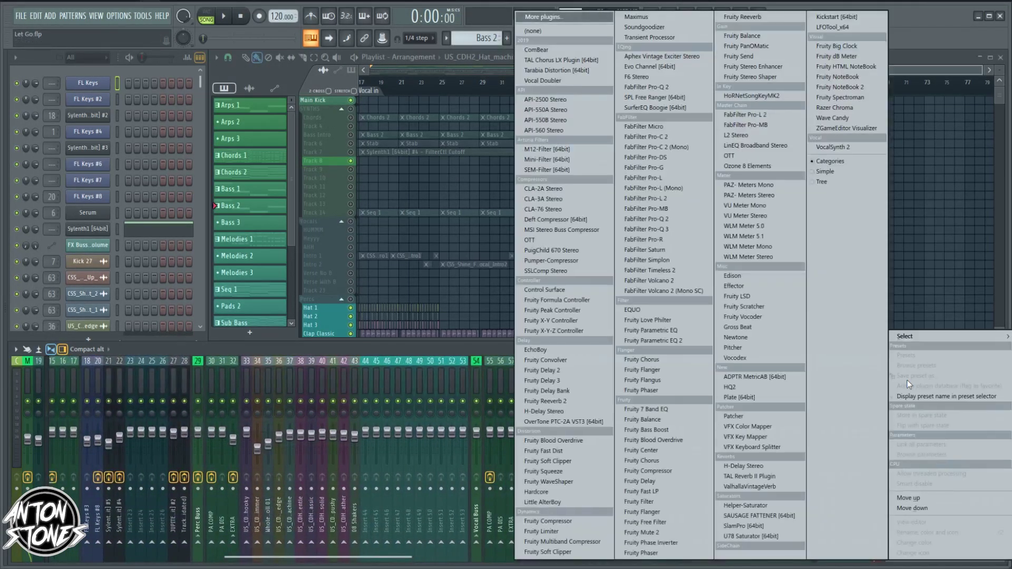
mouse_move(924, 339)
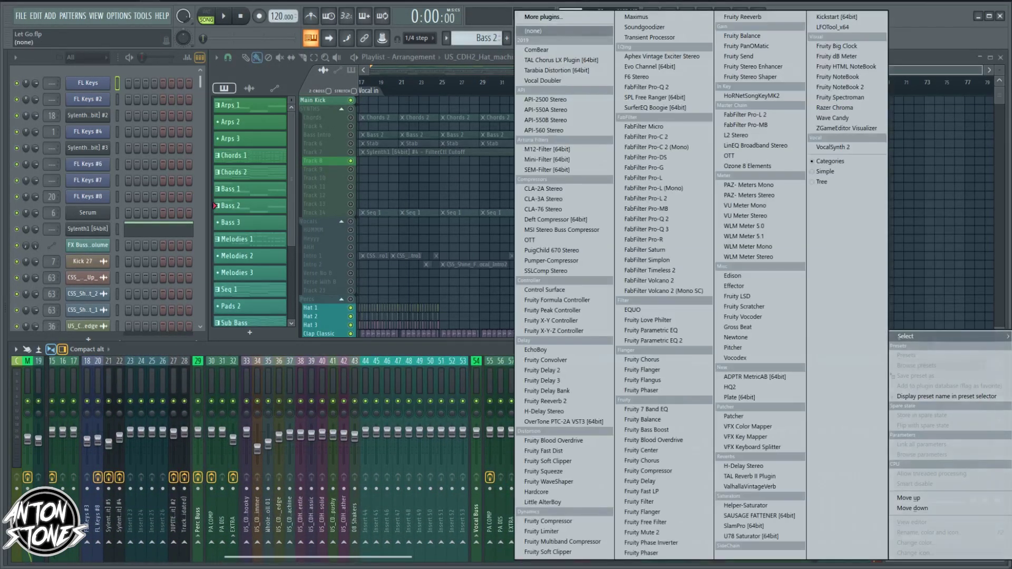
left_click(675, 138)
left_click_drag(193, 104, 783, 127)
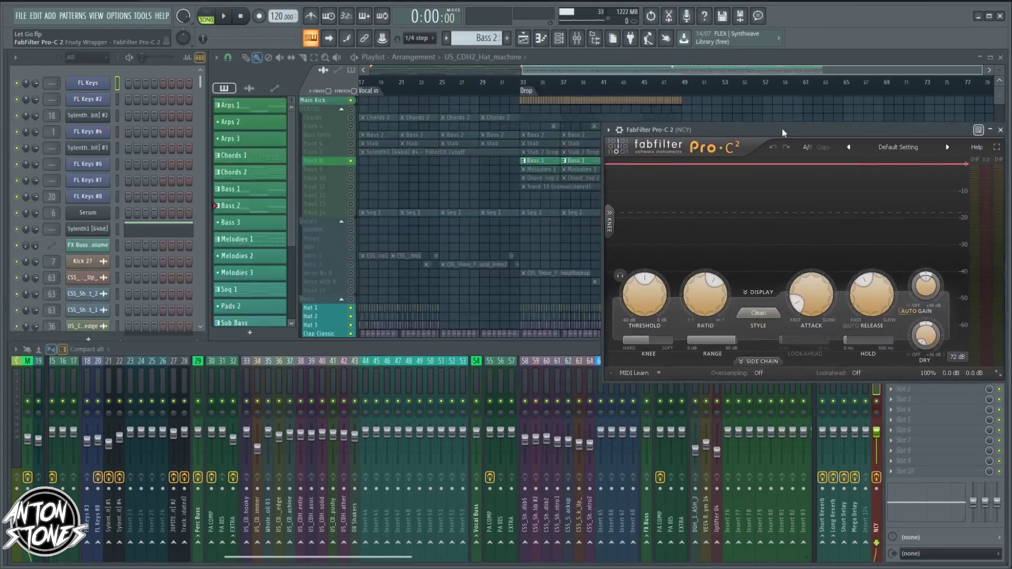
left_click(990, 129)
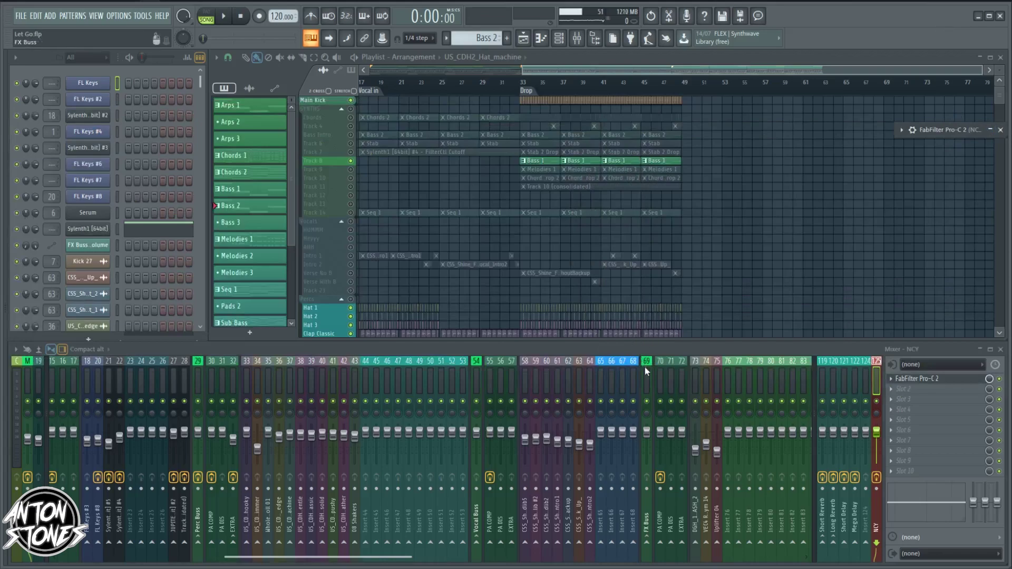
Examine how the percussion tracks are routed into the Perc Buss by selecting them one after another.
scroll(664, 379, "up", 6)
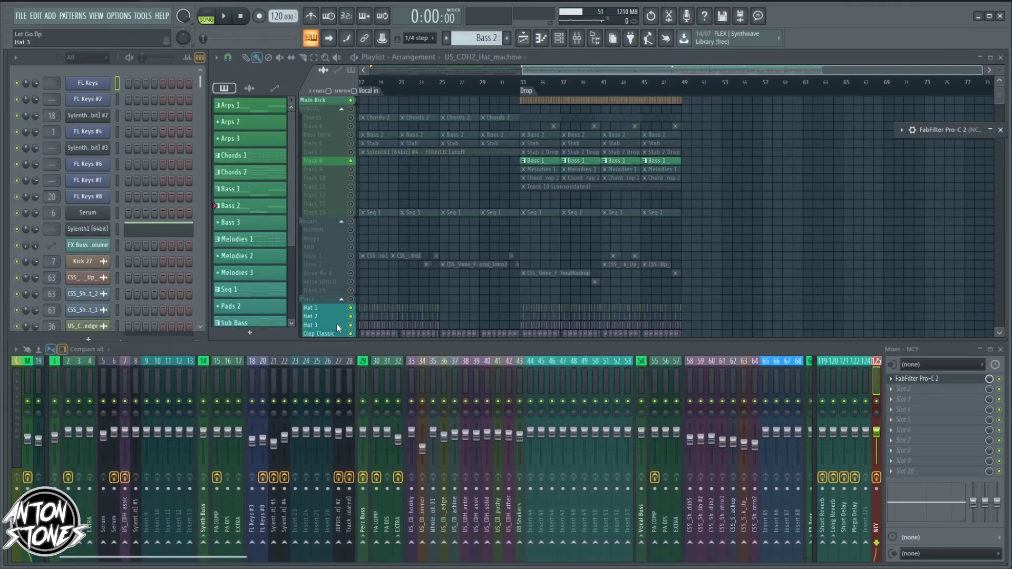
left_click(363, 381)
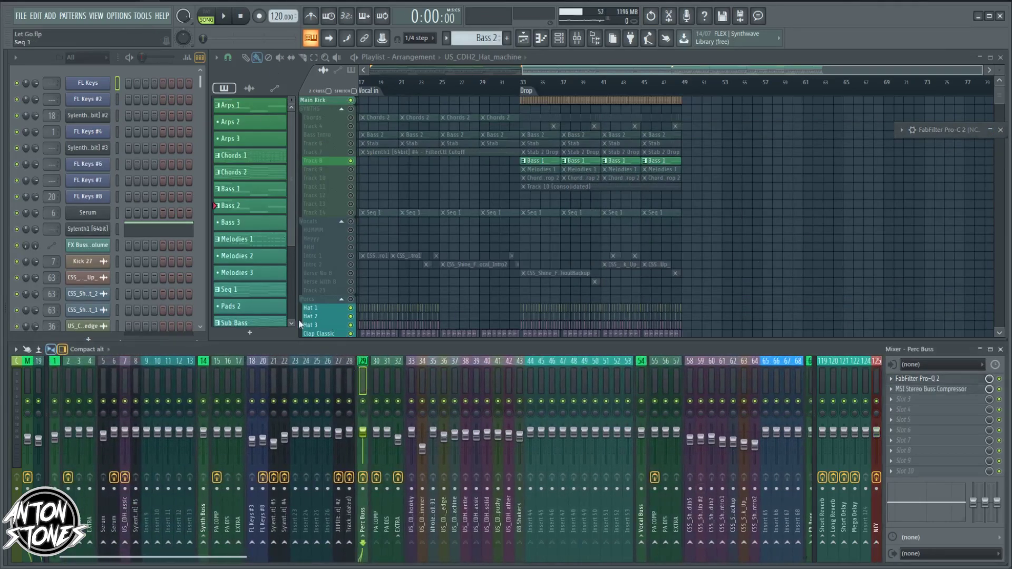
left_click(557, 363)
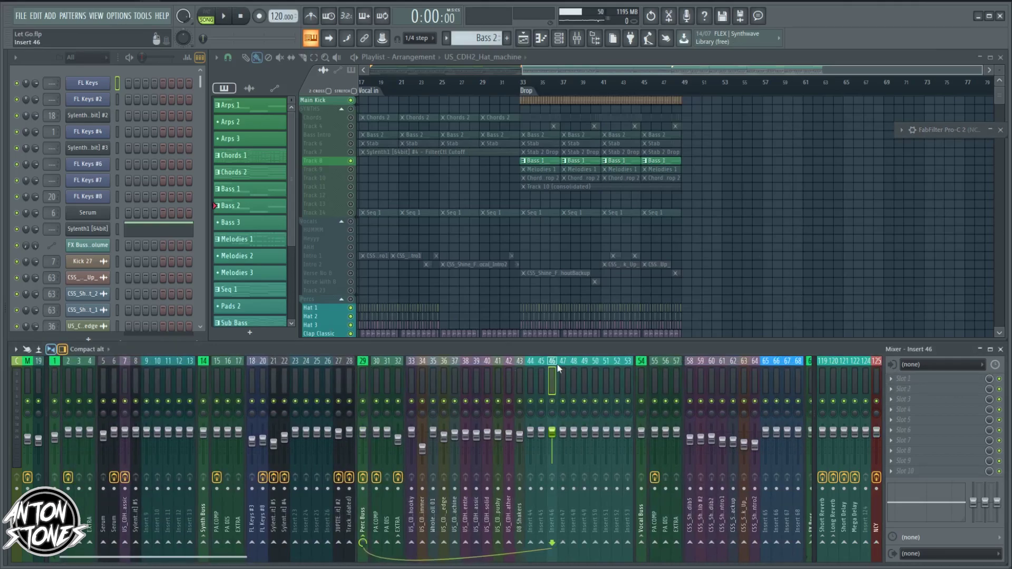
key("alt+Right")
key("alt+Right")
key("alt+Right")
key("alt+Right")
key("alt+Right")
key("alt+Right")
key("alt+Right")
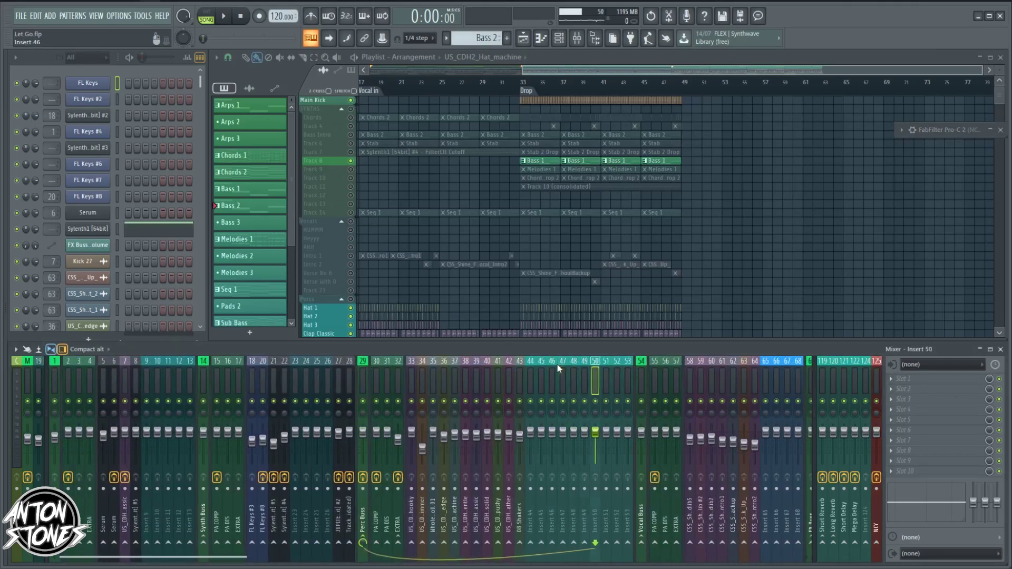
key("alt+Left")
key("alt+Left")
key("alt+Left")
key("alt+Left")
key("alt+Left")
key("alt+Left")
key("alt+Left")
key("alt+Left")
key("alt+Left")
key("alt+Left")
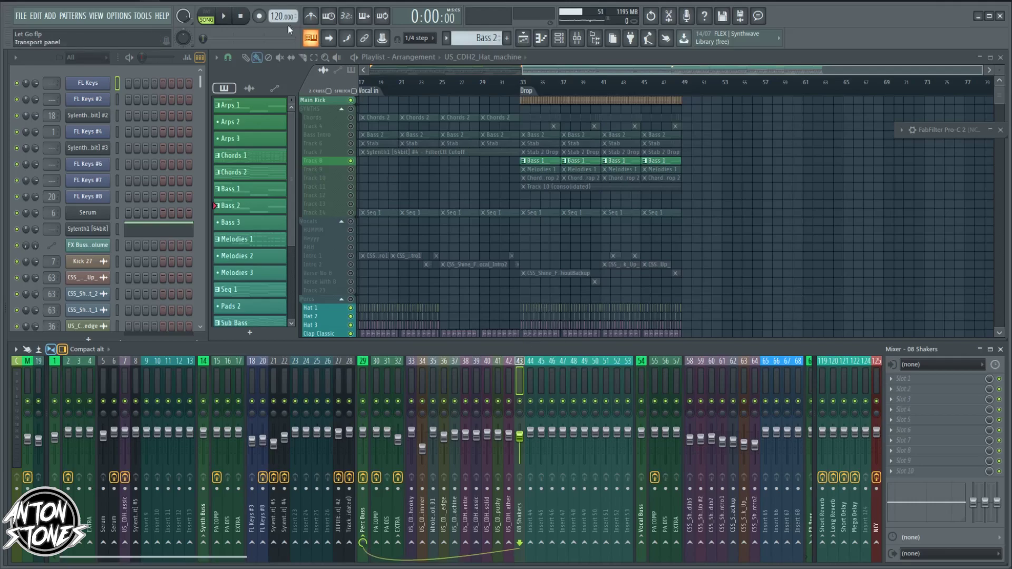
Route the Perc Buss to the NCY track and lower the NCY fader.
left_click(364, 377)
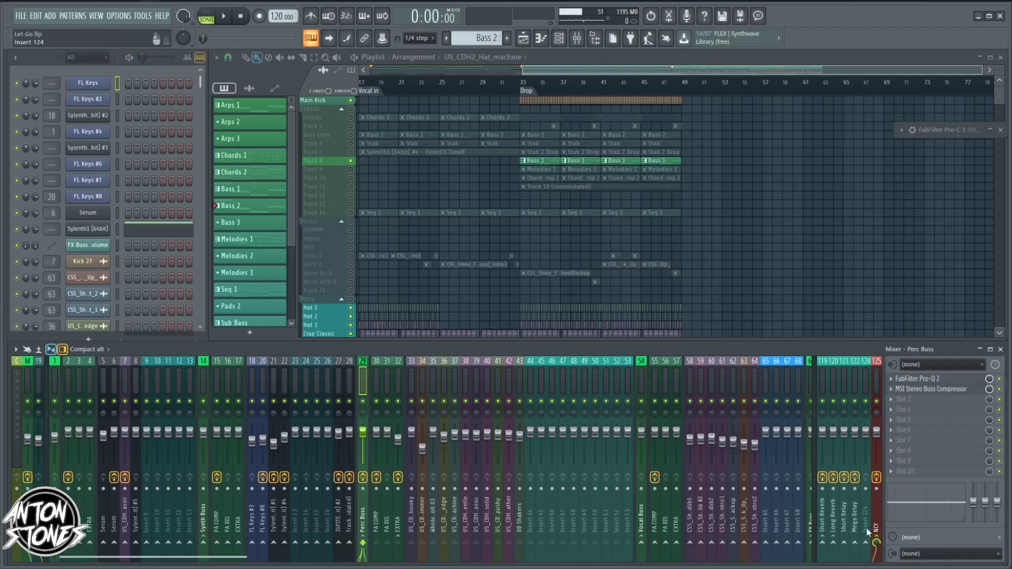
left_click(877, 422)
left_click_drag(877, 435, 876, 463)
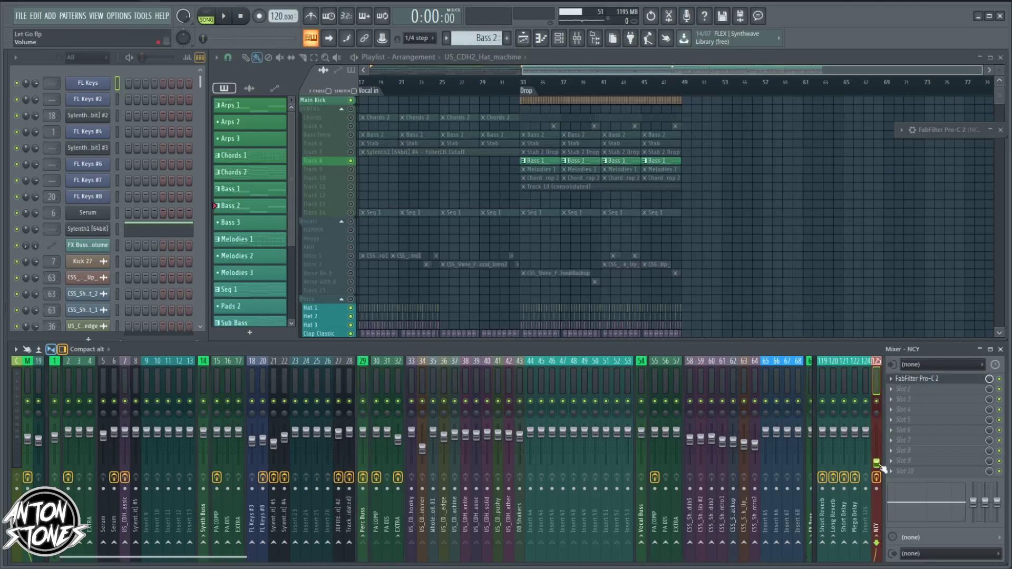
Route the Low Buss to the NCY track.
left_click(52, 371)
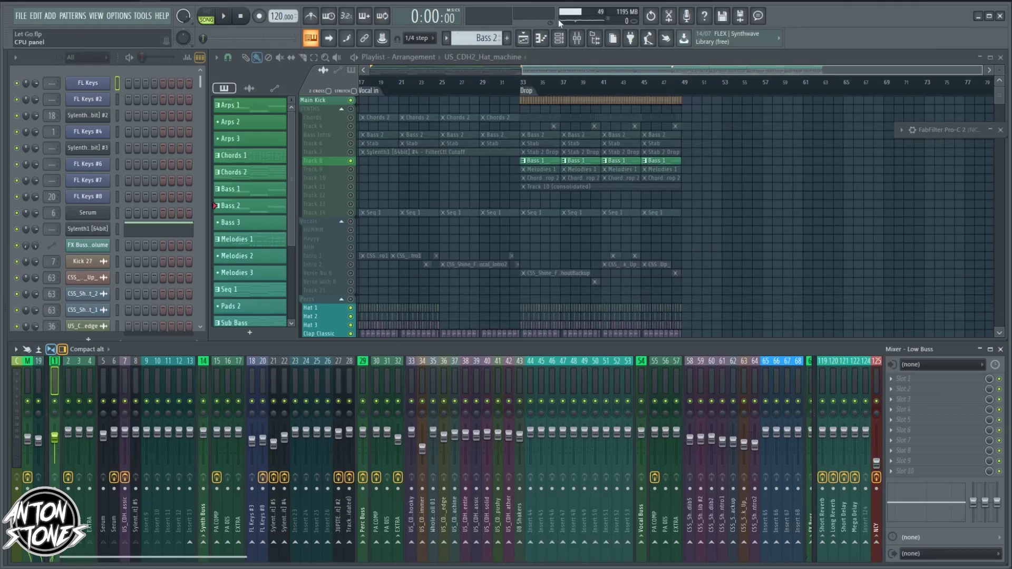
left_click(878, 543)
right_click(879, 547)
left_click(915, 412)
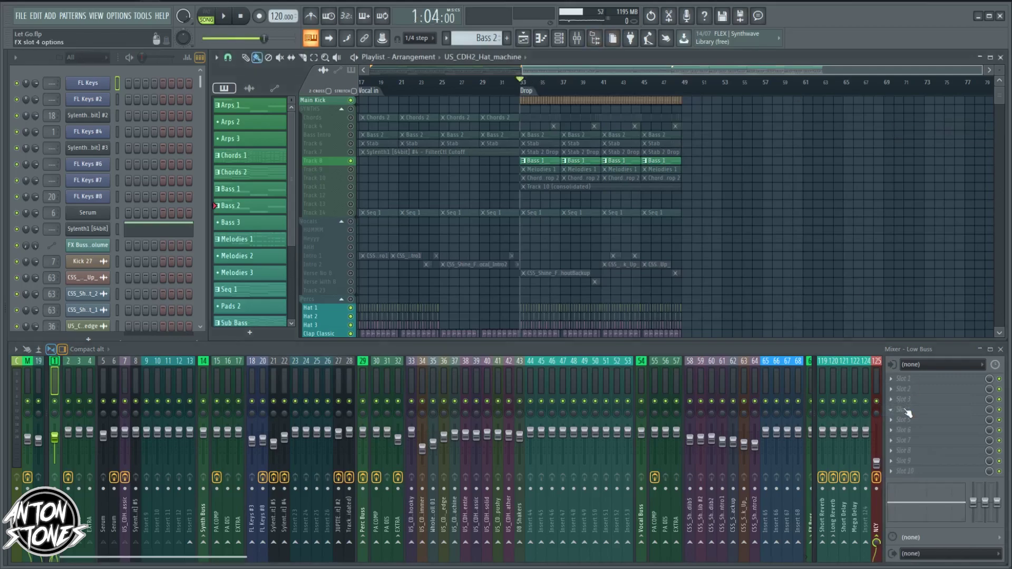
Play the drop to listen to the parallel signal and raise the NCY track's fader to 0.0 dB.
key("space")
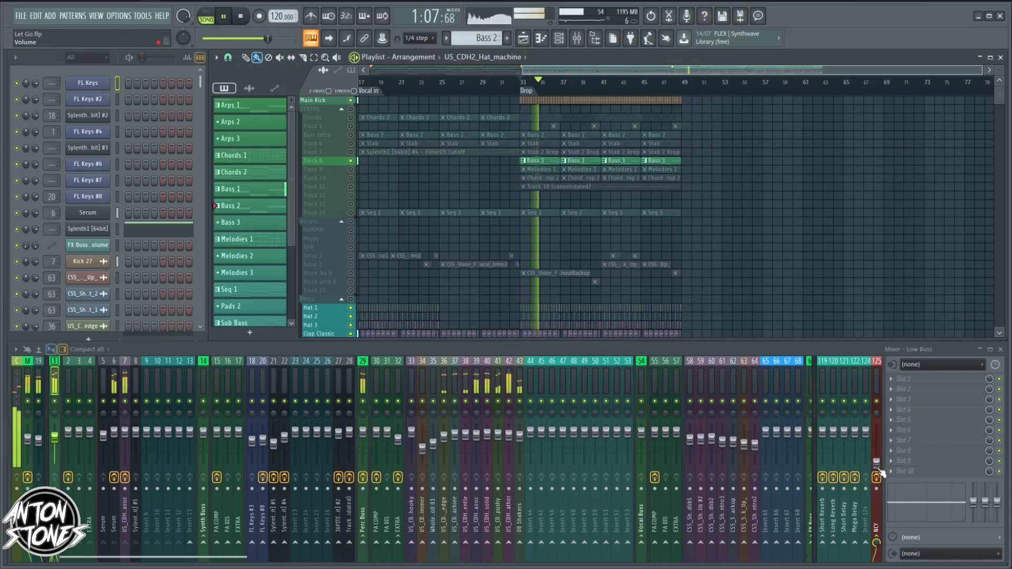
key("space")
left_click_drag(878, 464, 878, 439)
key("space")
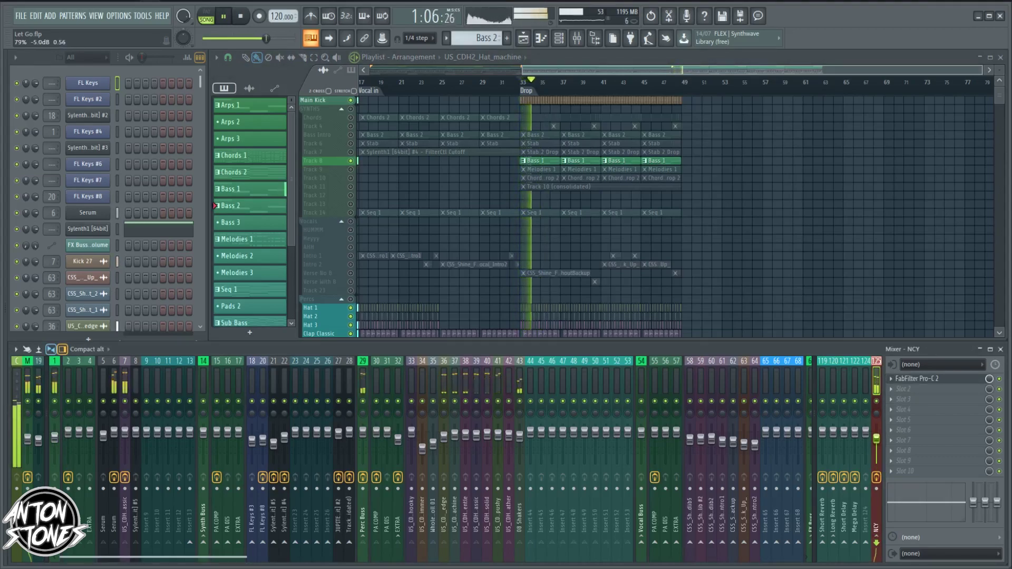
key("space")
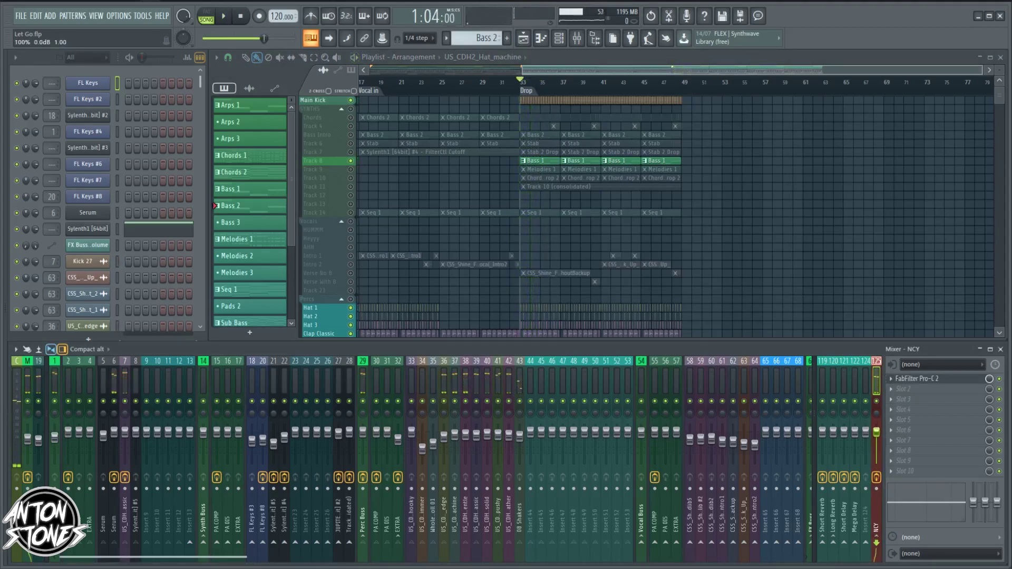
Open FabFilter Pro-C 2 on the NCY track and set its attack to 0.07 ms.
left_click(948, 379)
left_click_drag(963, 131, 411, 117)
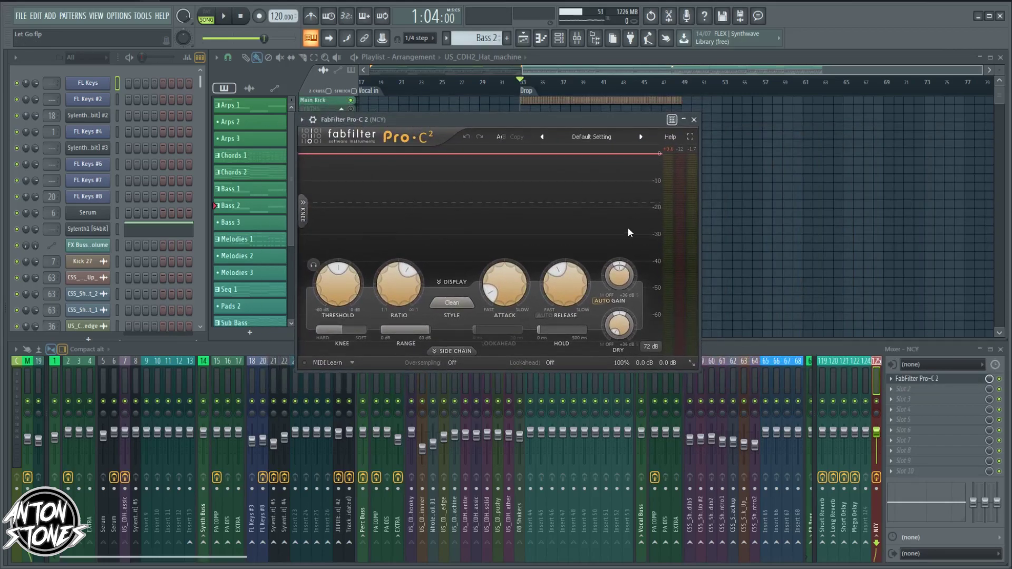
mouse_move(389, 285)
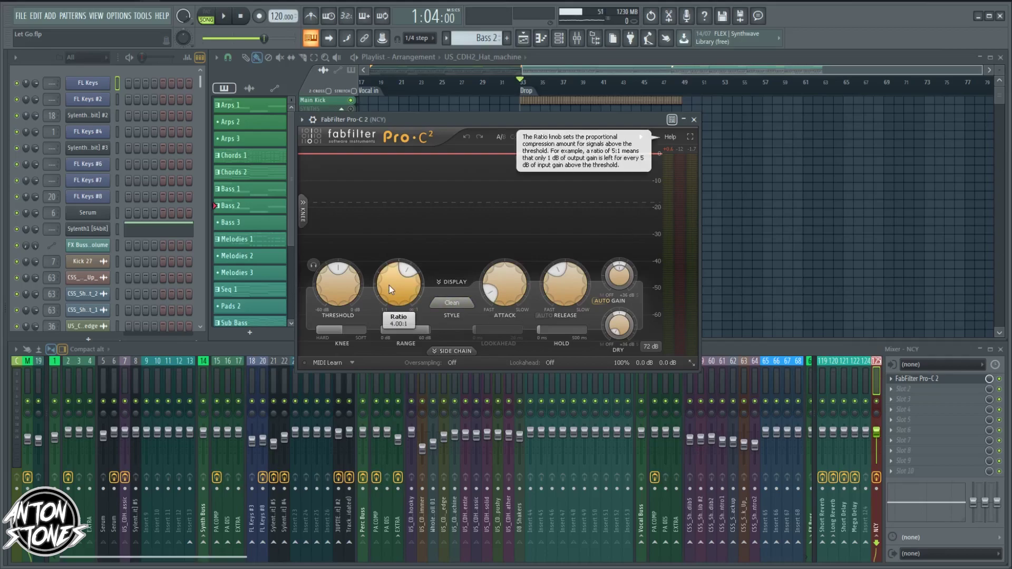
mouse_move(512, 296)
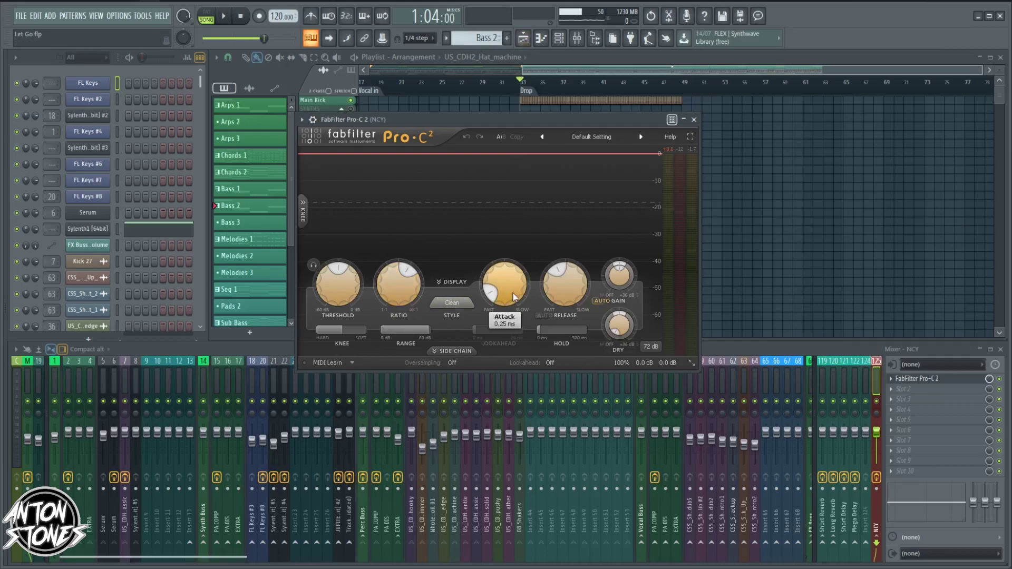
left_click_drag(513, 293, 502, 308)
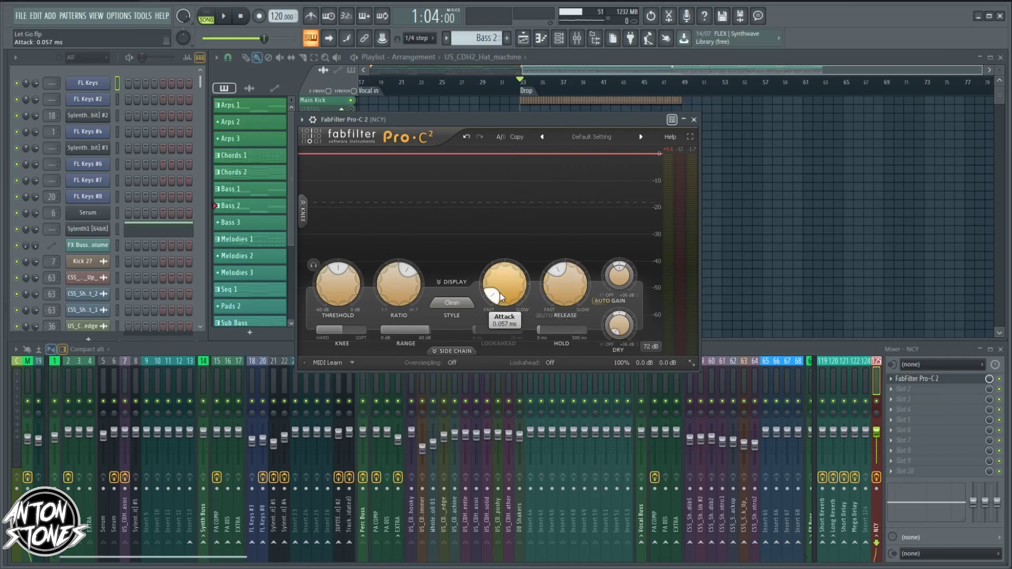
double_click(501, 297)
type("0")
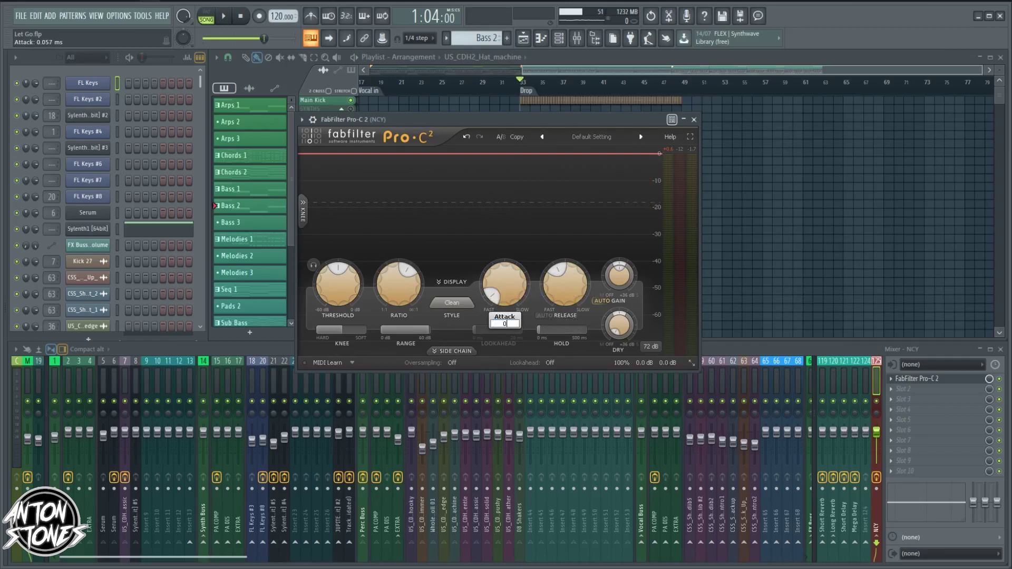
type(".07")
key("Return")
Set the compressor's release to 1000 ms and reposition the plugin window over the playlist.
mouse_move(575, 302)
mouse_move(564, 286)
left_mouse_down()
mouse_move(564, 253)
mouse_move(568, 301)
left_mouse_up()
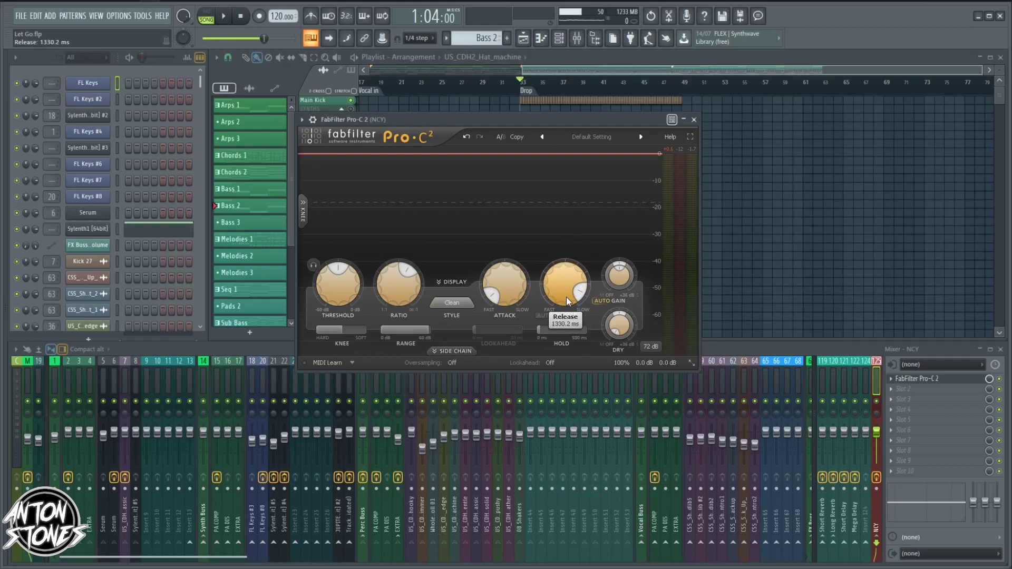
type("1000")
key("Return")
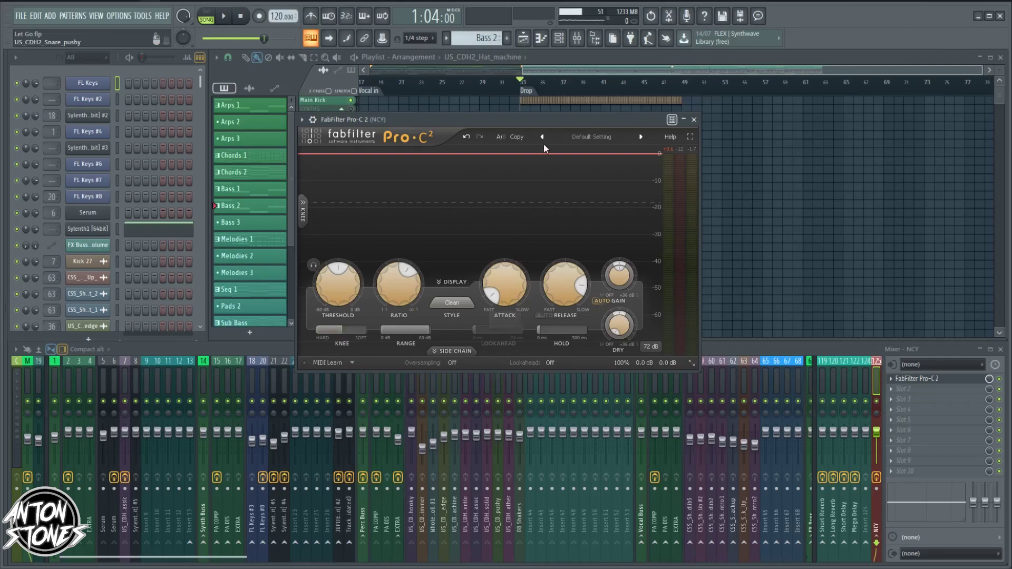
left_click_drag(542, 122, 594, 128)
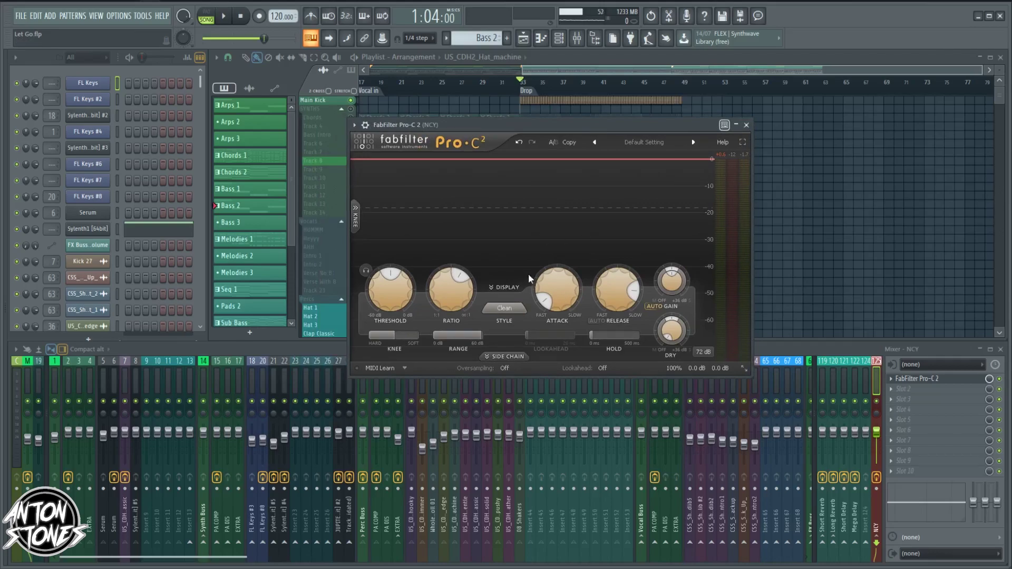
mouse_move(630, 300)
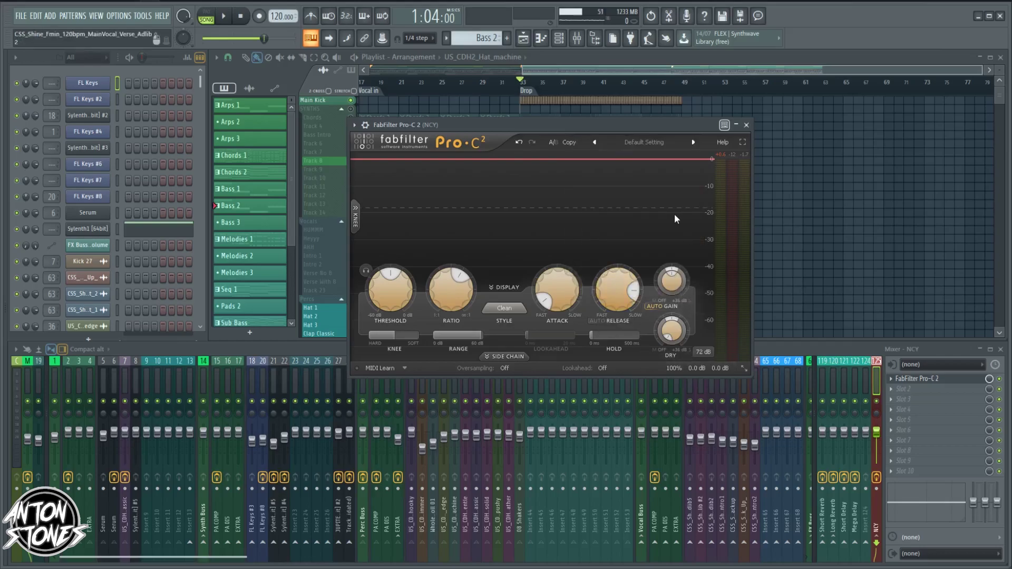
Set the compressor's ratio to 10:1 and its threshold to -27 dB.
mouse_move(473, 311)
double_click(449, 293)
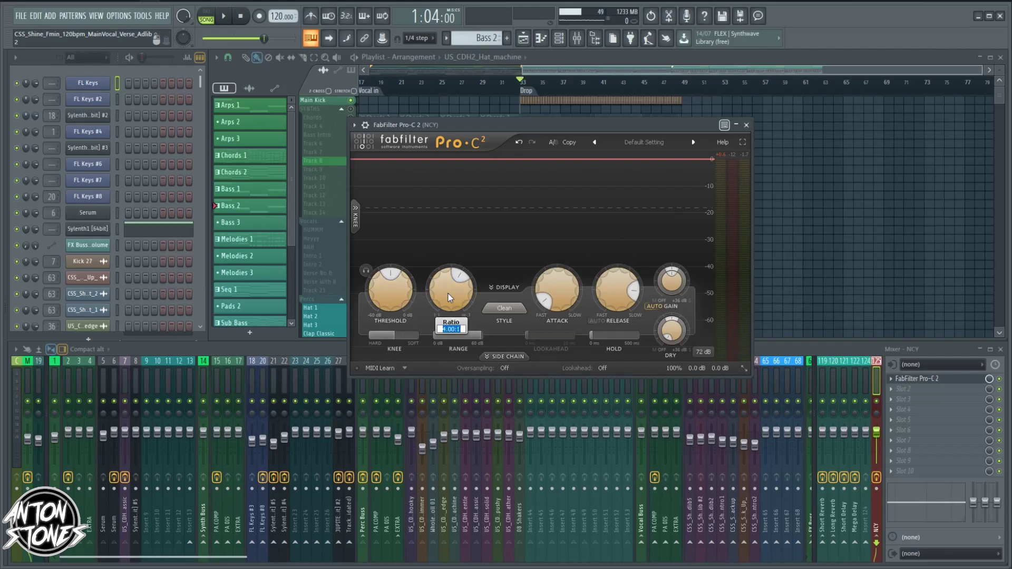
type("10")
key("Return")
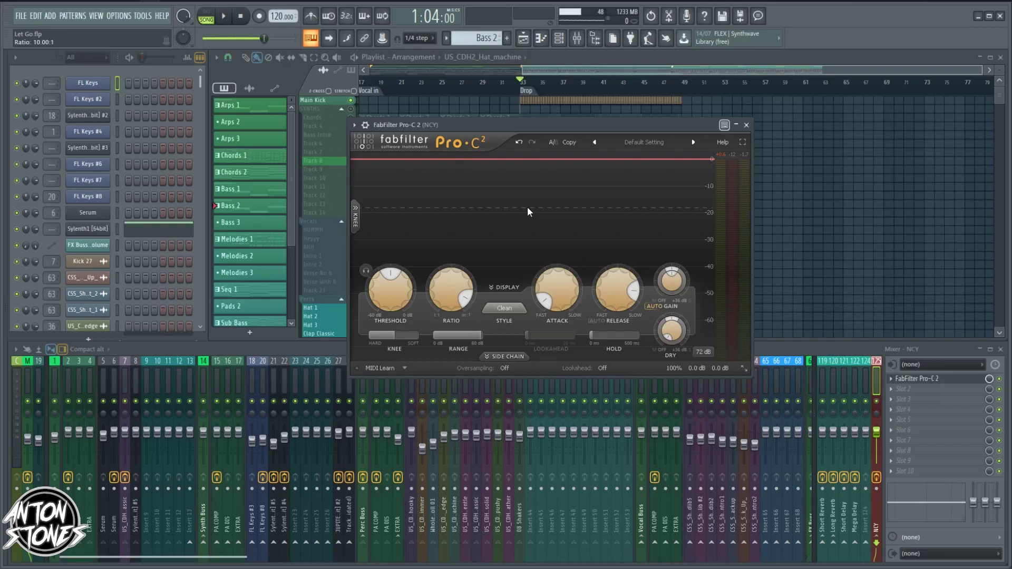
left_click_drag(394, 298, 392, 271)
double_click(387, 288)
type("-27")
key("Return")
Play the drop to check the gain reduction in Pro-C 2, keeping the plugin window clear of the playlist header.
left_click_drag(621, 126, 616, 171)
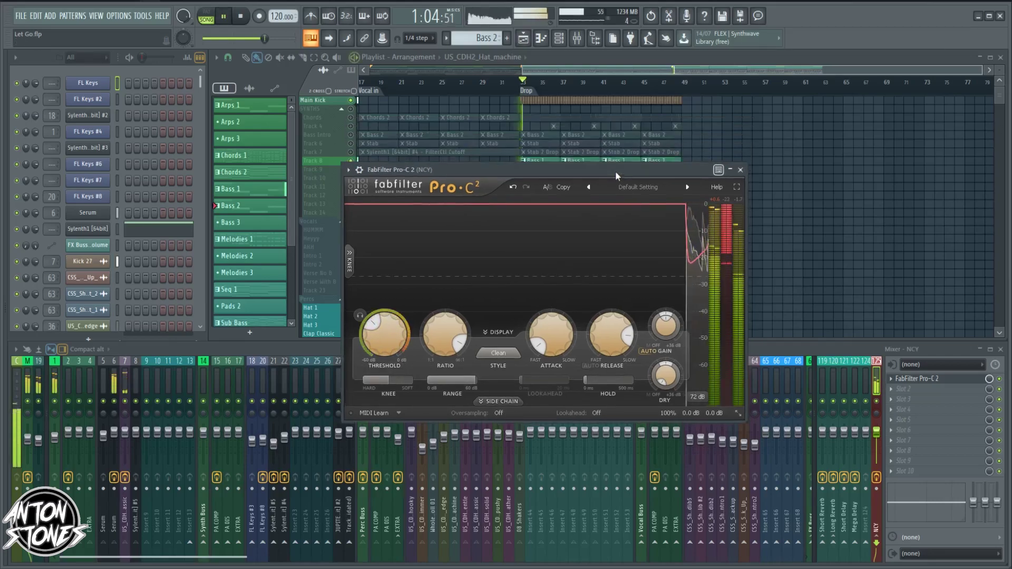
key("space")
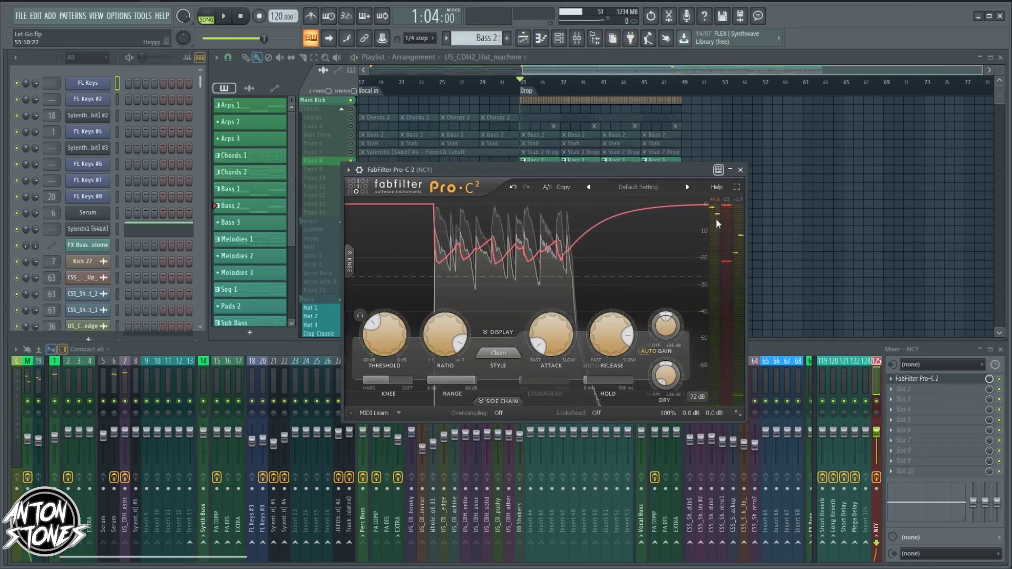
left_click_drag(611, 172, 641, 170)
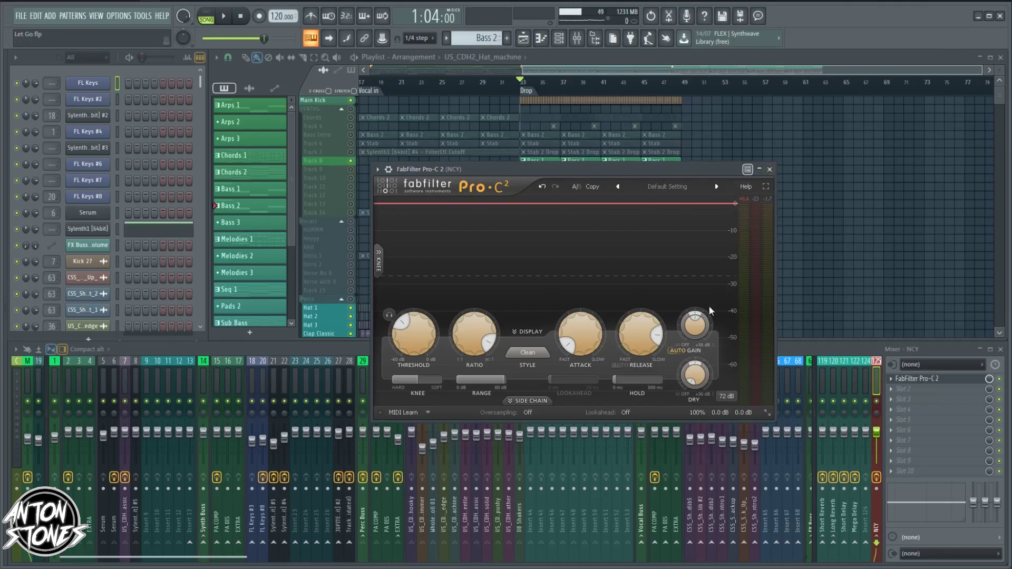
Raise the compressor's wet gain to about +7.6 dB while the drop plays, and close the plugin window.
key("space")
left_click_drag(693, 330, 691, 286)
key("space")
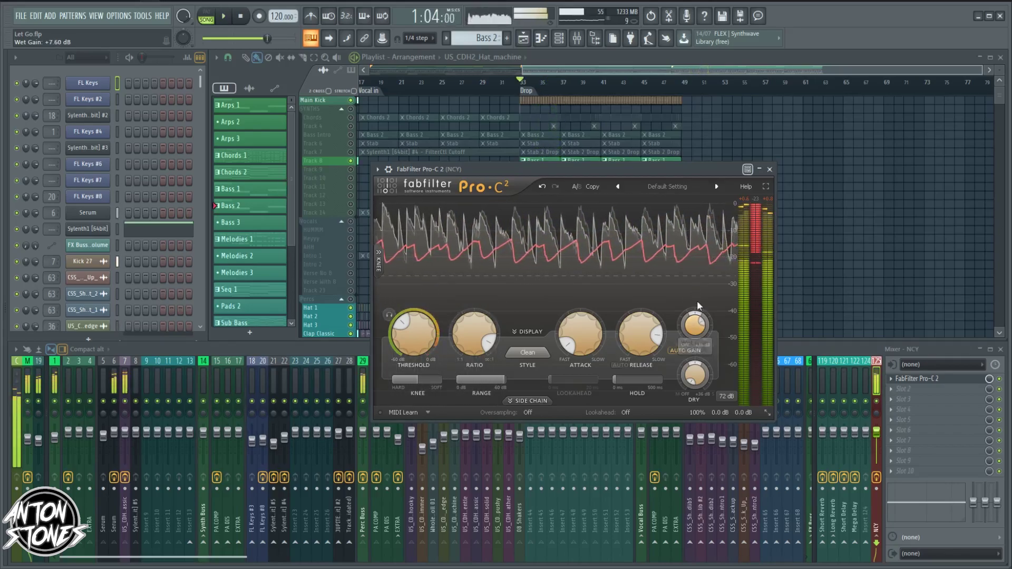
left_click_drag(691, 169, 705, 170)
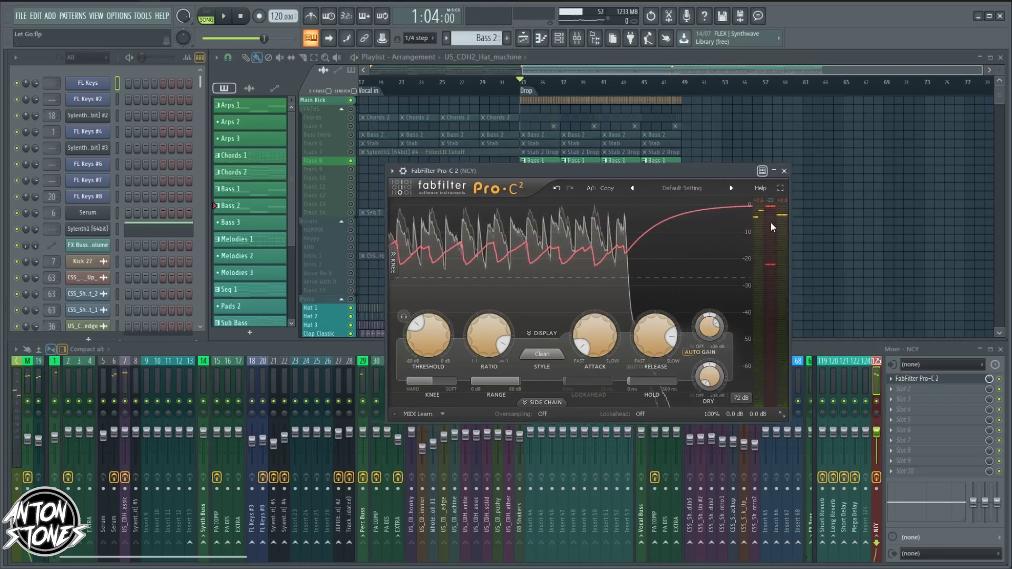
left_click(783, 171)
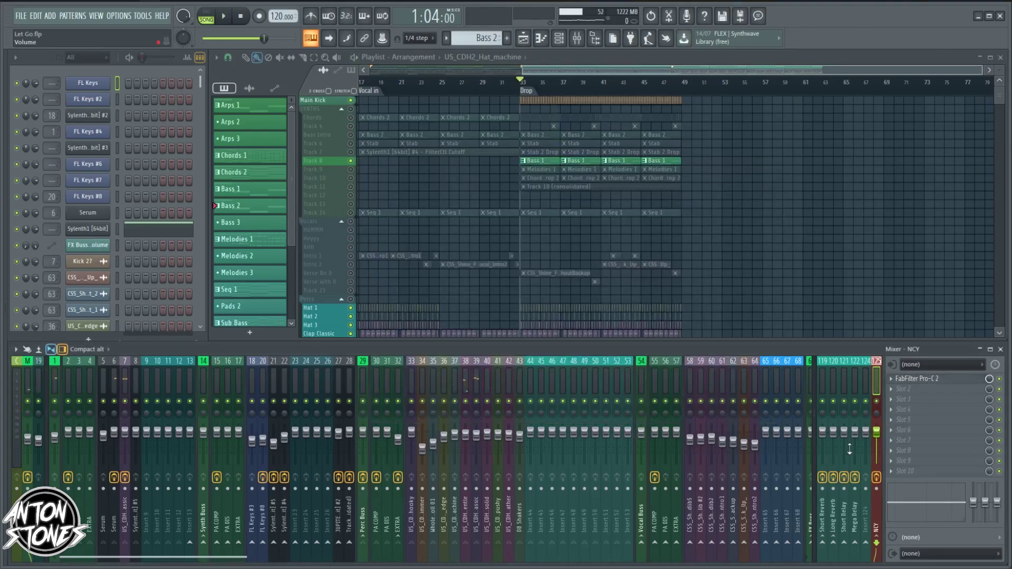
Play the drop with the NCY track's fader fully down, and raise the fader partway to blend in the parallel signal.
left_click_drag(876, 432, 877, 463)
key("space")
mouse_move(876, 463)
left_mouse_down()
mouse_move(876, 439)
mouse_move(878, 463)
left_mouse_up()
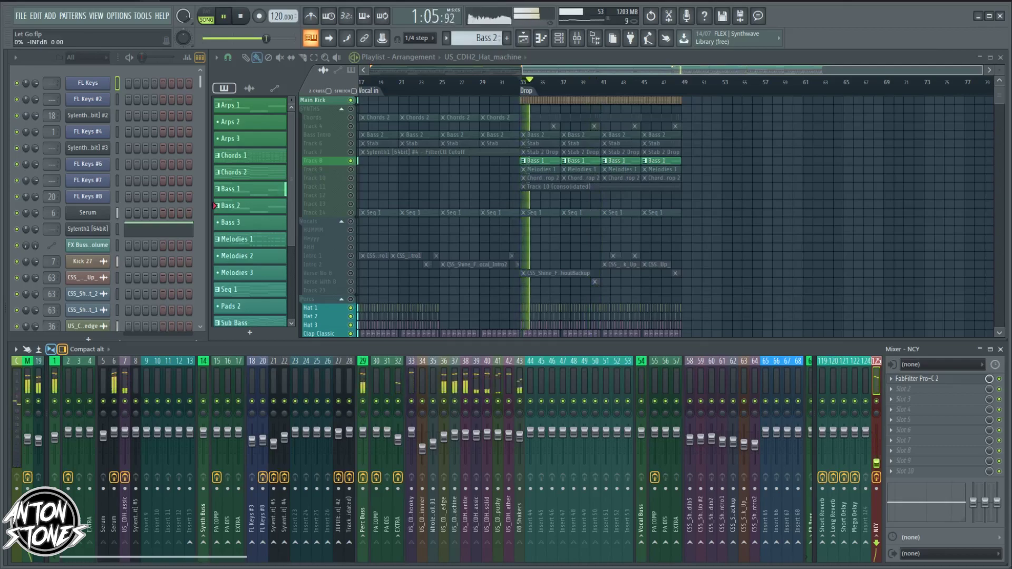
key("space")
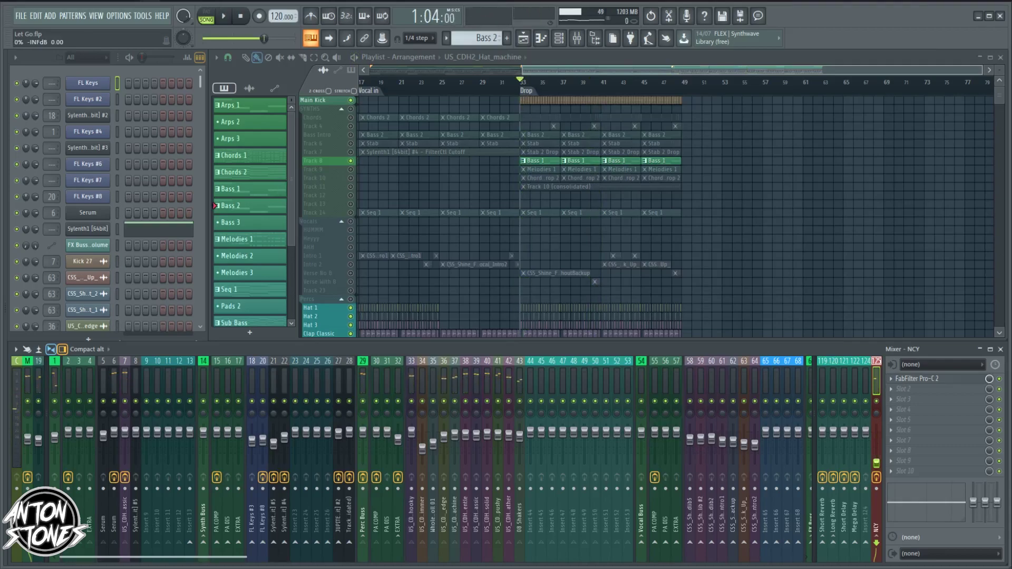
key("space")
key("space")
left_click_drag(877, 463, 876, 439)
key("space")
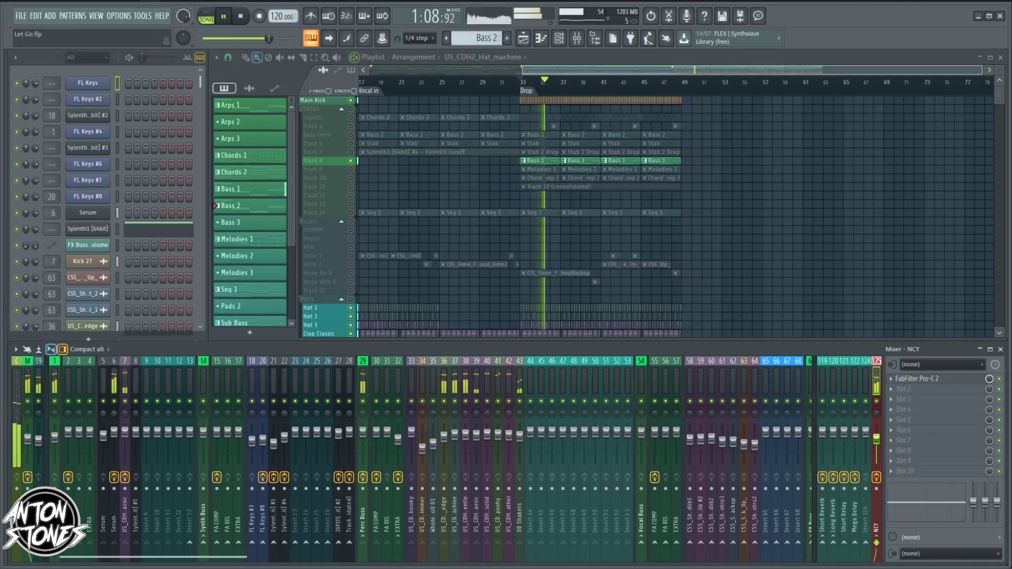
key("space")
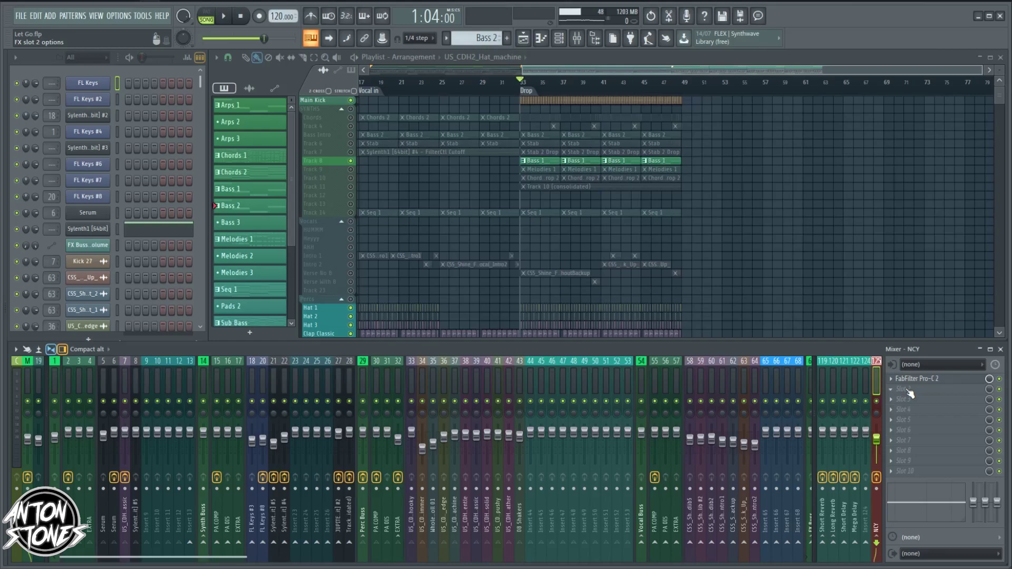
Load Fruity Parametric EQ 2 into the NCY track's second effect slot, and enlarge and reposition its window.
left_click(907, 390)
key("Escape")
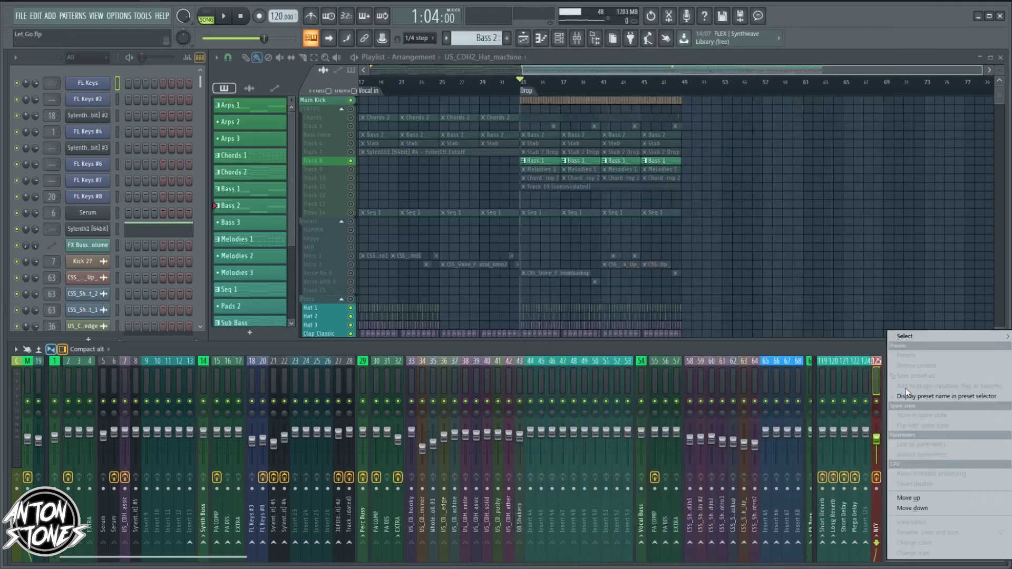
left_click(892, 390)
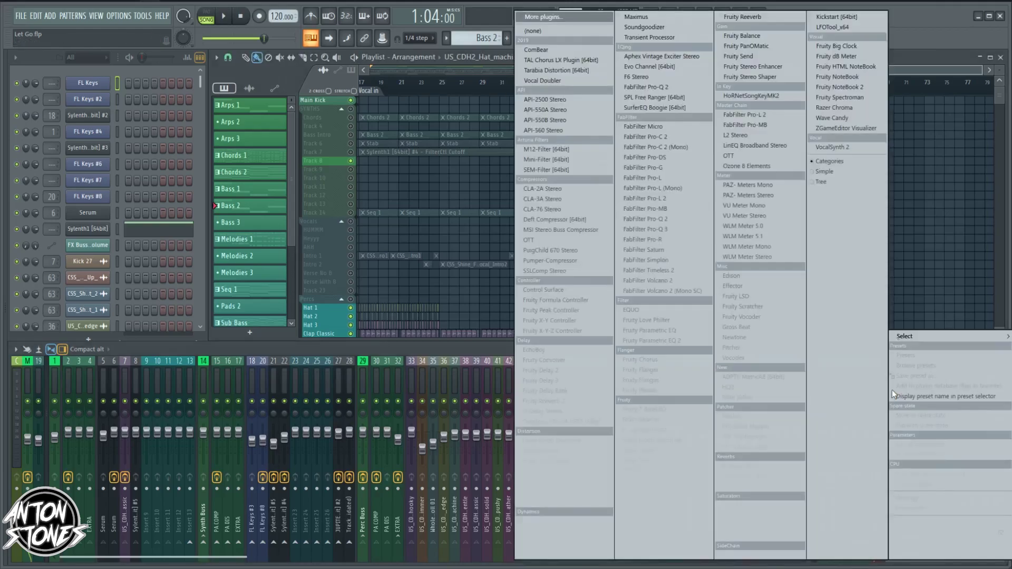
left_click(665, 341)
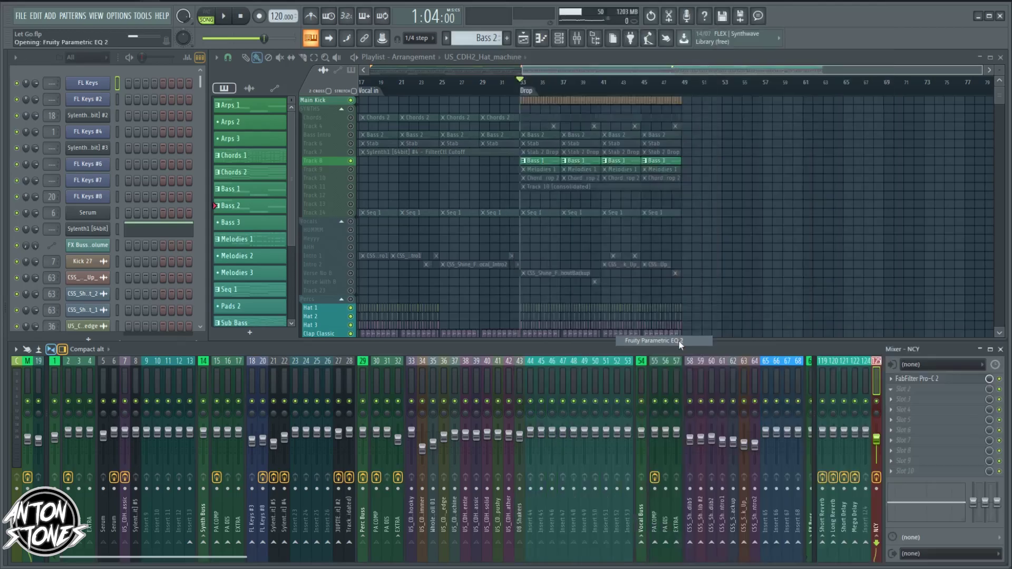
left_click_drag(211, 123, 617, 106)
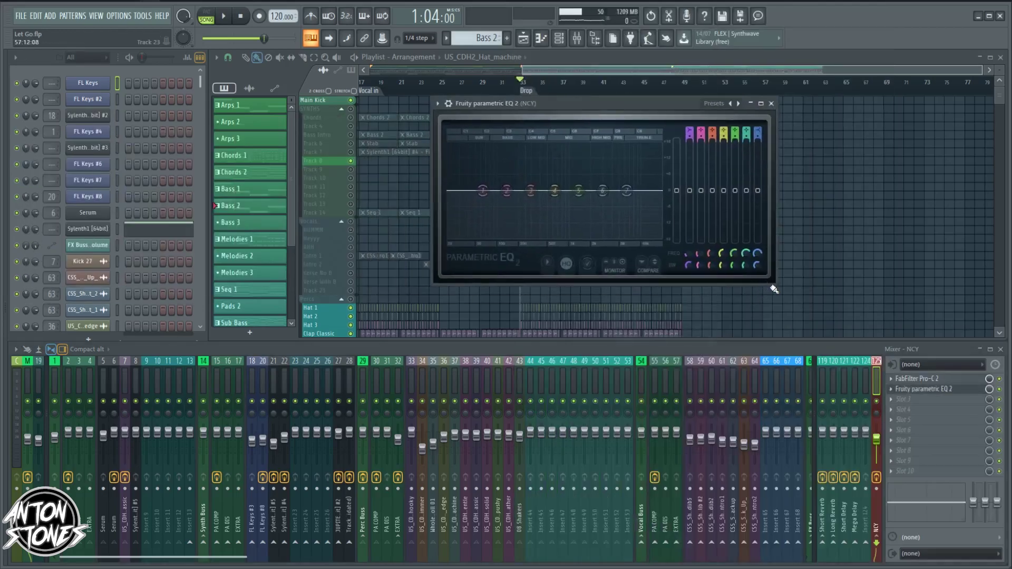
left_click_drag(774, 285, 929, 339)
left_click_drag(746, 107, 672, 125)
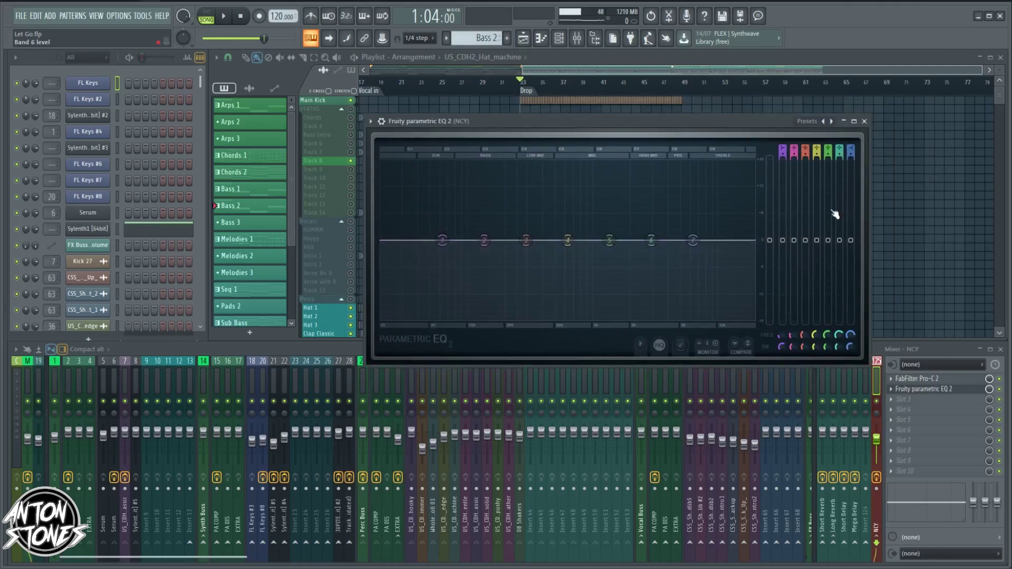
Slightly boost the lows with EQ band 1 and the highs with band 7, moving both bands a little higher in frequency.
mouse_move(784, 241)
left_mouse_down()
mouse_move(784, 216)
mouse_move(784, 226)
left_mouse_up()
left_click_drag(442, 226, 467, 226)
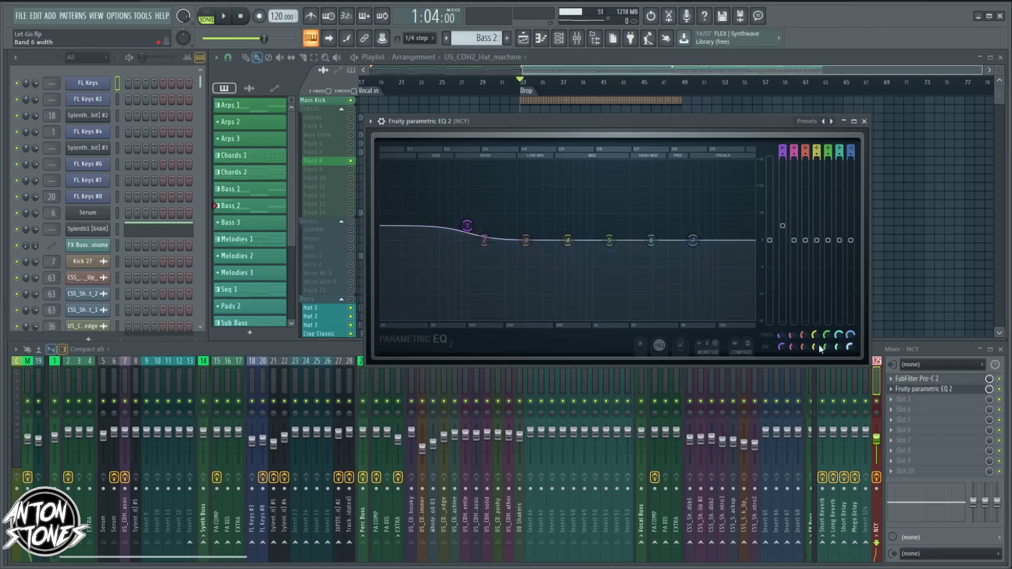
left_click_drag(692, 241, 718, 224)
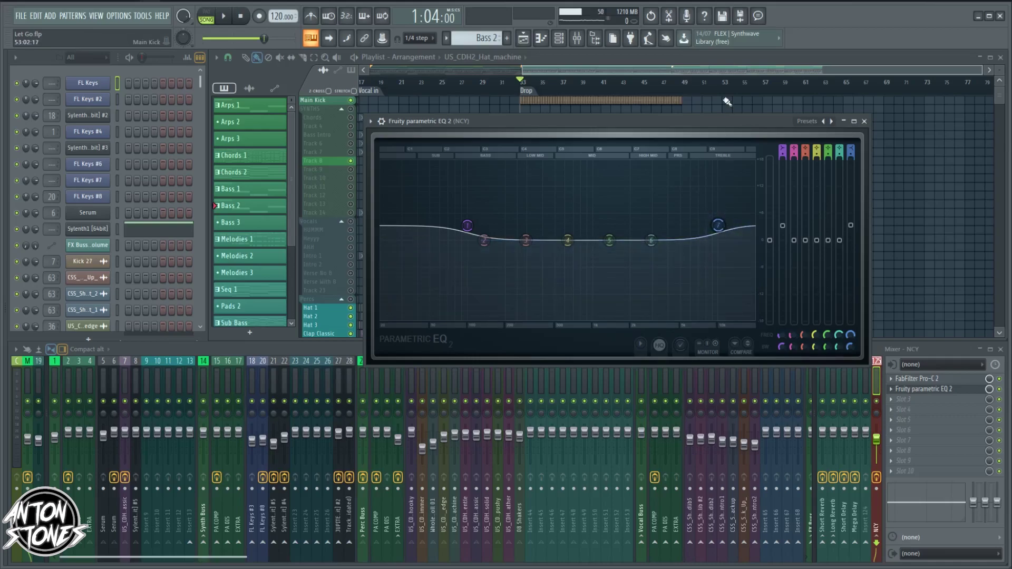
left_click_drag(714, 121, 692, 150)
Play the drop and compare the mix with the NCY track's fader fully down and partway up.
key("space")
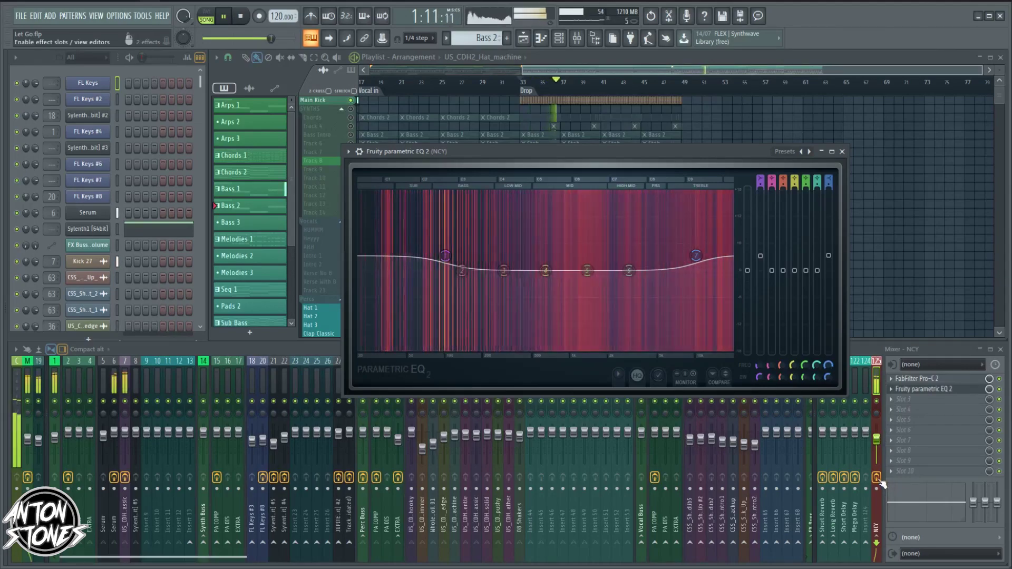
left_click_drag(877, 439, 876, 464)
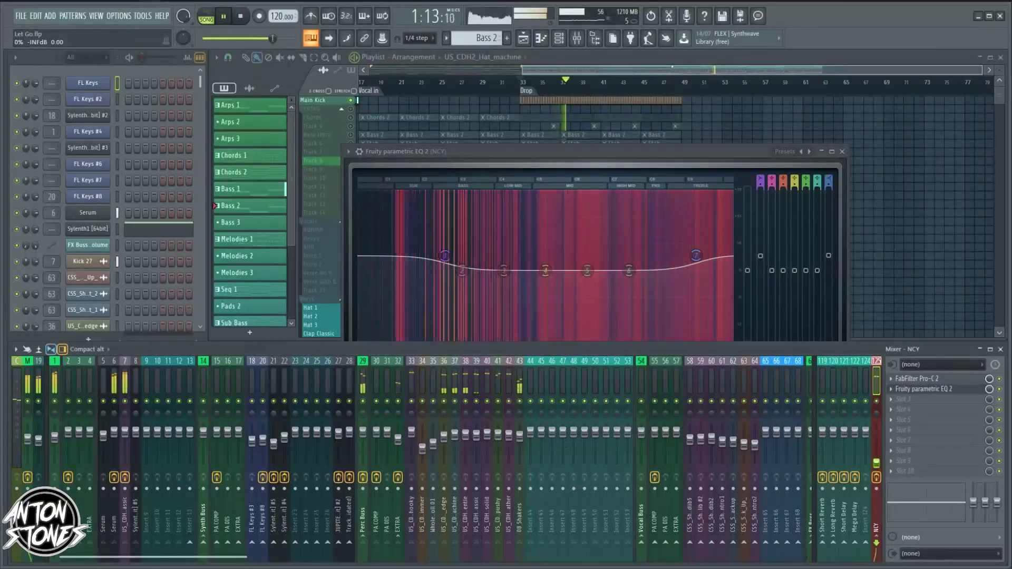
left_click_drag(876, 464, 876, 439)
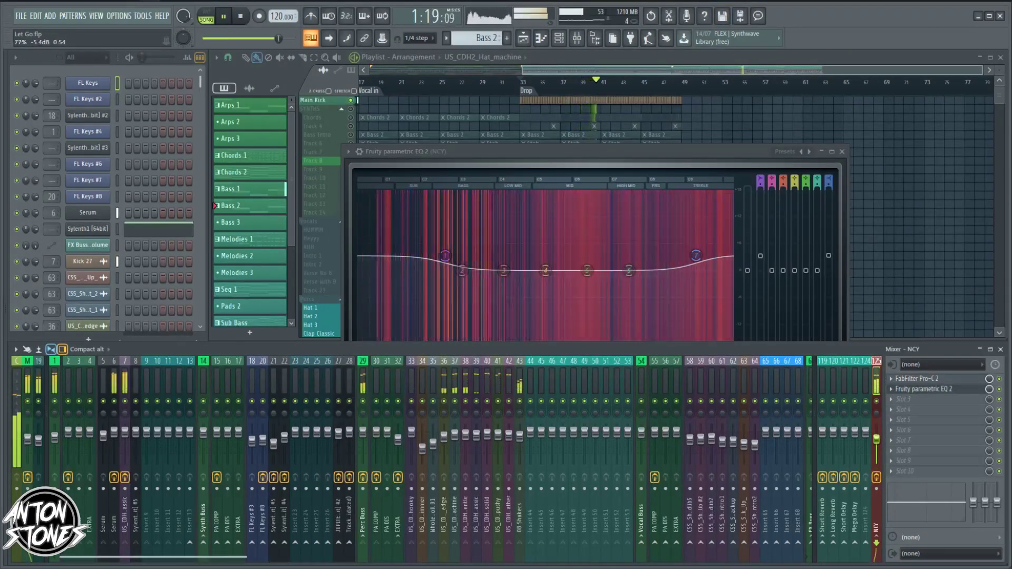
left_click_drag(877, 439, 876, 463)
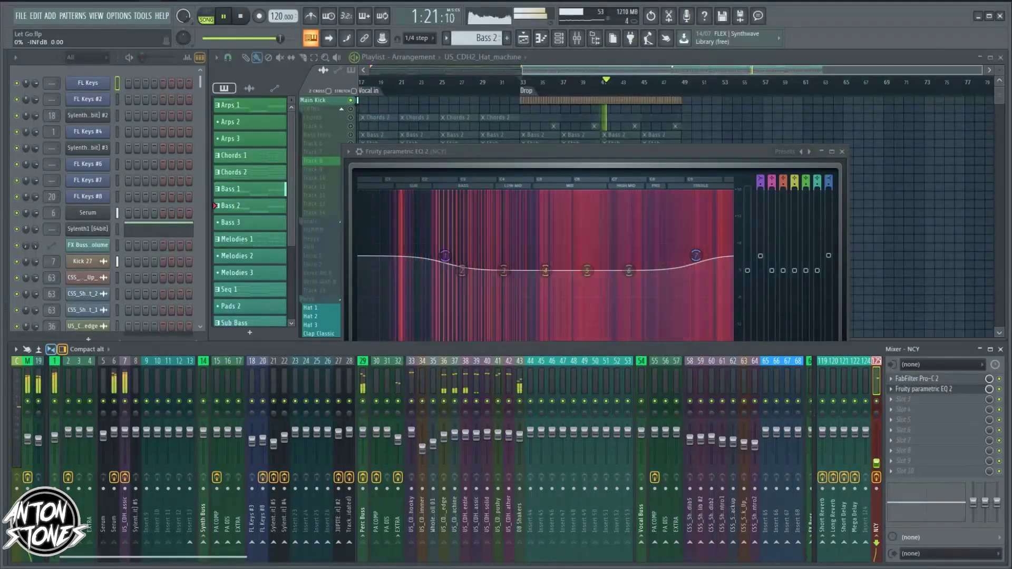
key("space")
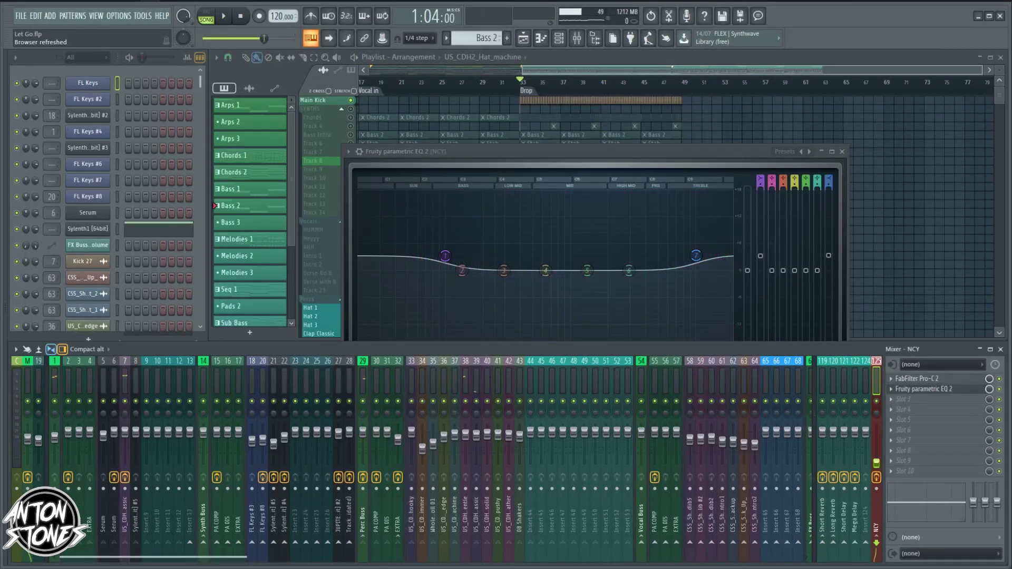
Play the drop without the parallel signal, and raise the NCY track's fader to about -5.6 dB to hear it blended in.
key("space")
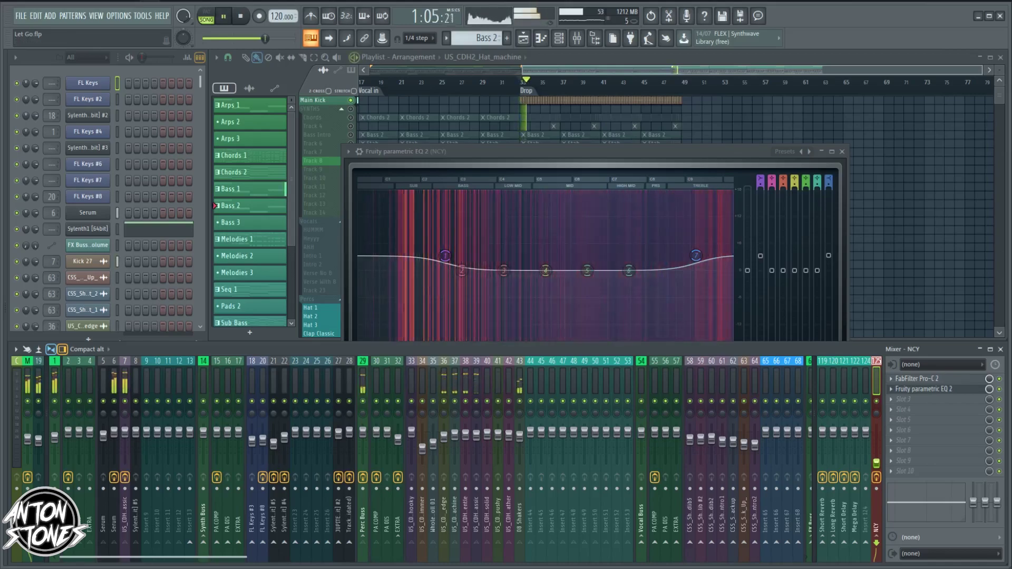
key("space")
left_click_drag(876, 462, 876, 439)
key("space")
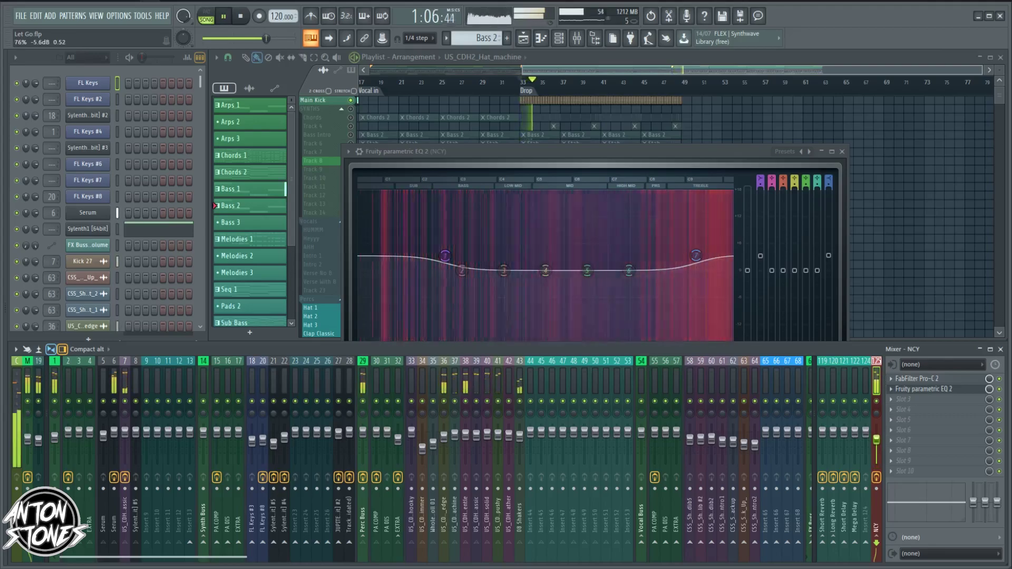
left_click(679, 148)
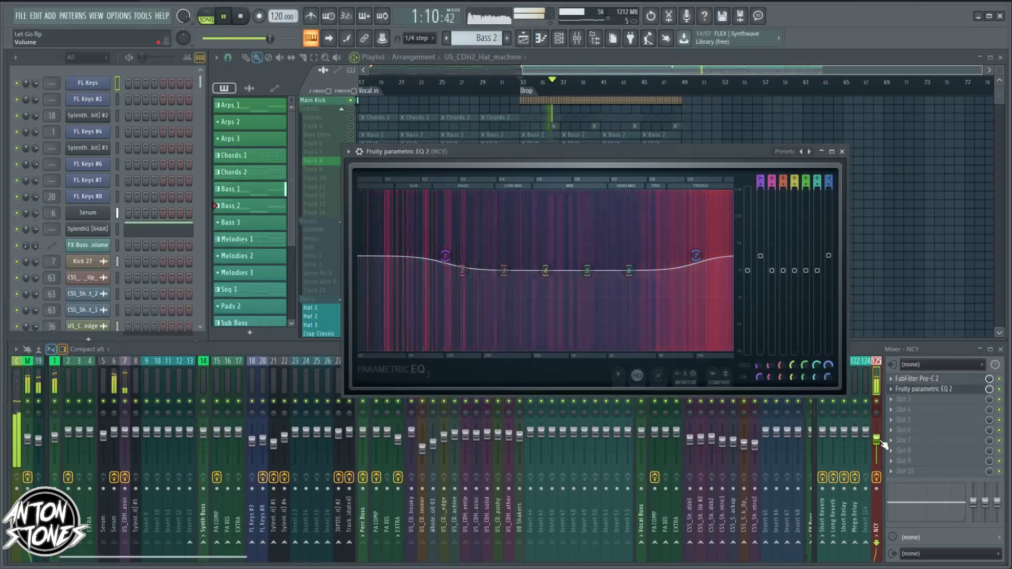
key("space")
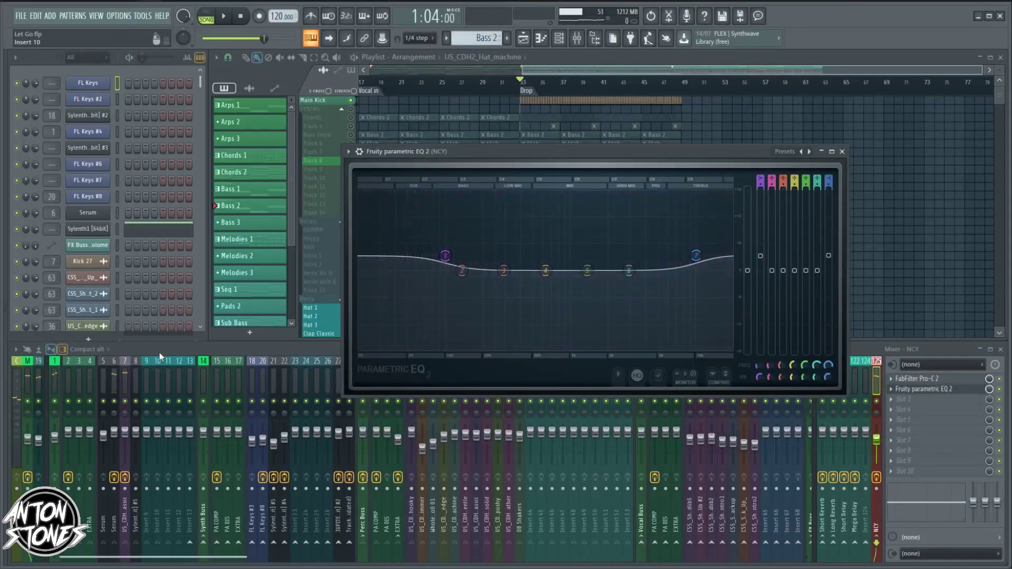
Open the SPAN analyzer on the Master track and move its window clear of the NCY track's fader.
left_click(159, 352)
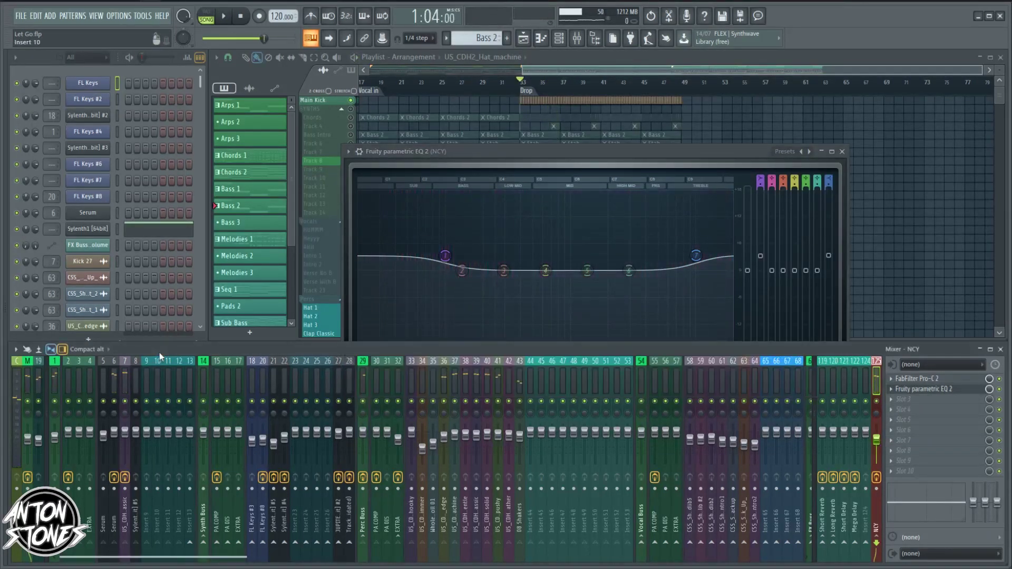
left_click(25, 380)
left_click(903, 378)
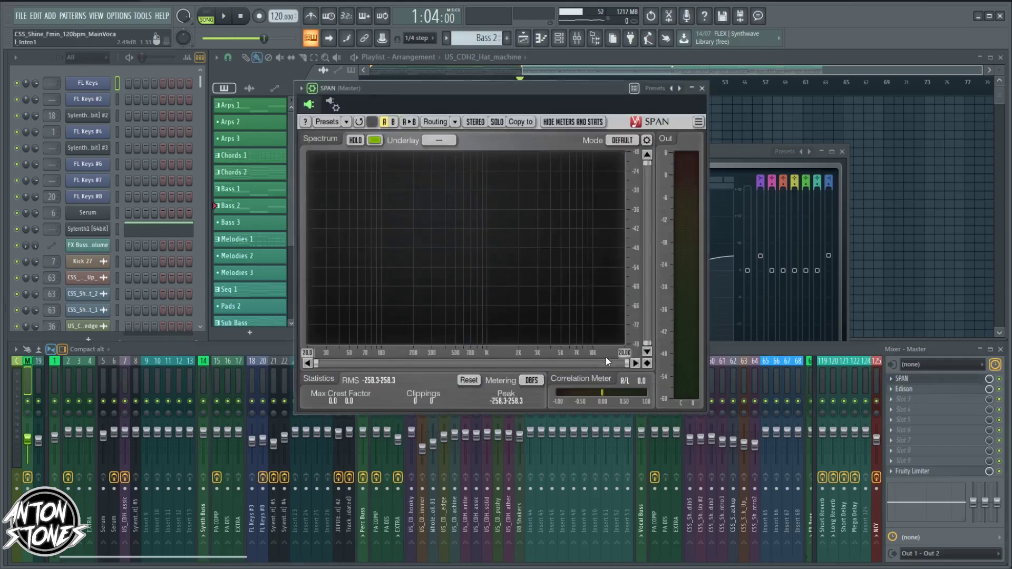
left_click_drag(536, 85, 375, 64)
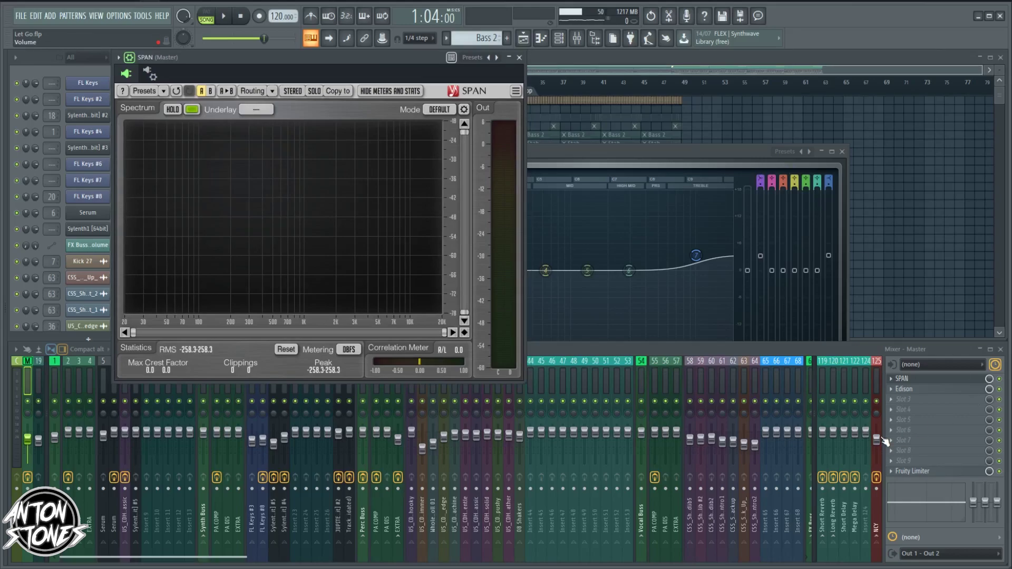
Compare the master spectrum in SPAN during the drop with the NCY fader fully down and raised partway.
scroll(877, 442, "down", 4)
left_click_drag(407, 59, 411, 65)
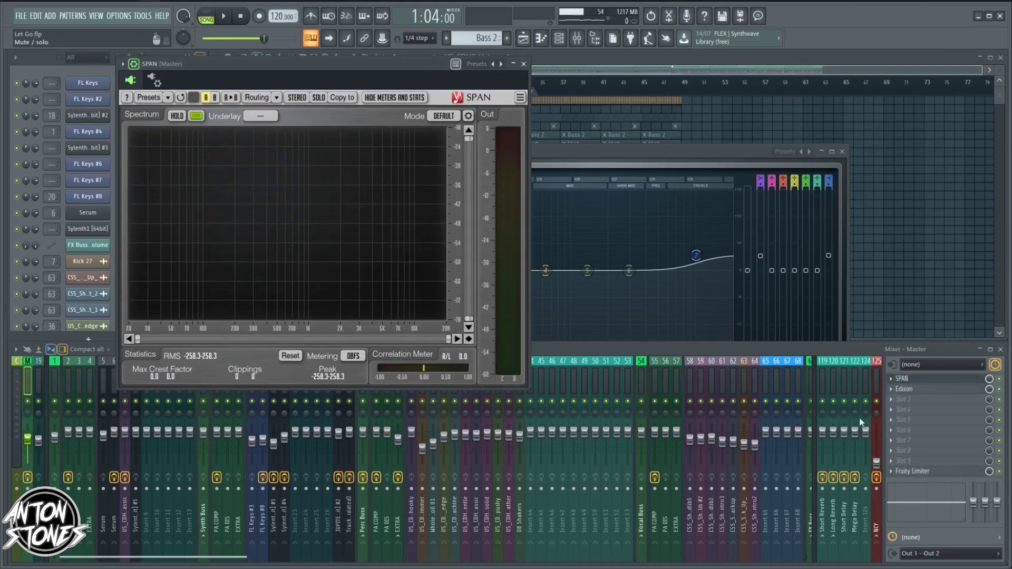
key("space")
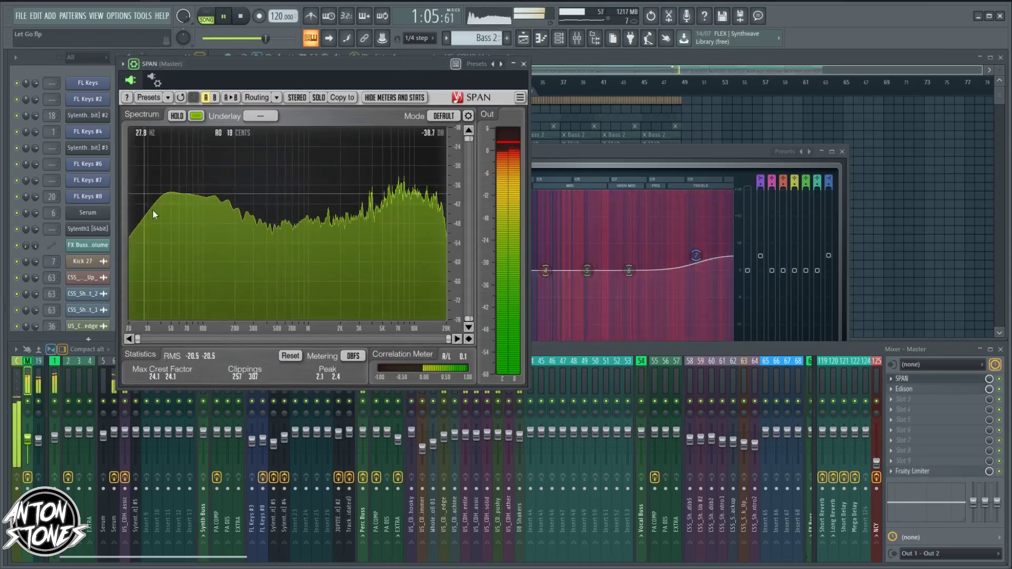
left_click(877, 454)
left_click_drag(877, 455, 877, 446)
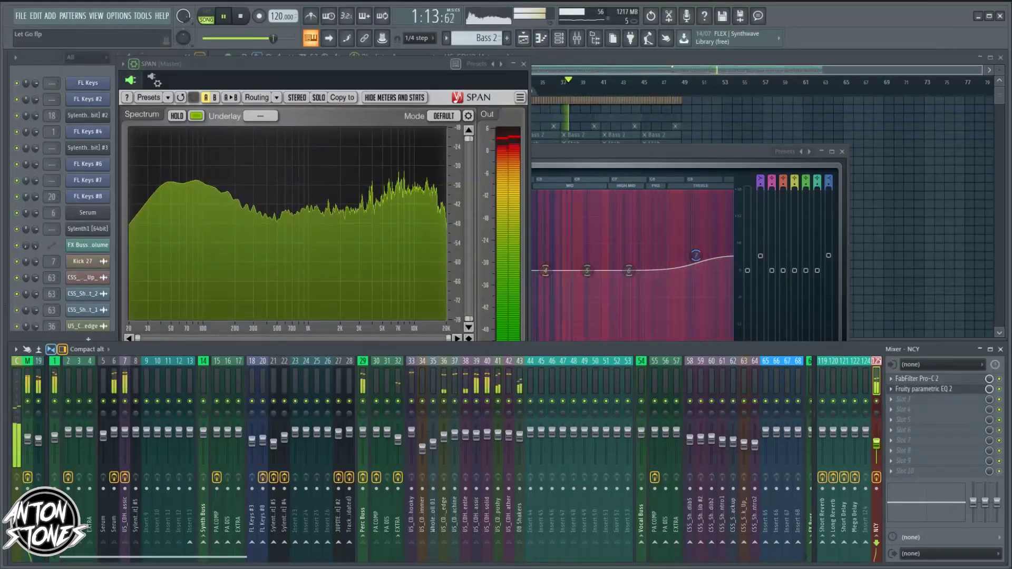
left_click_drag(359, 62, 351, 76)
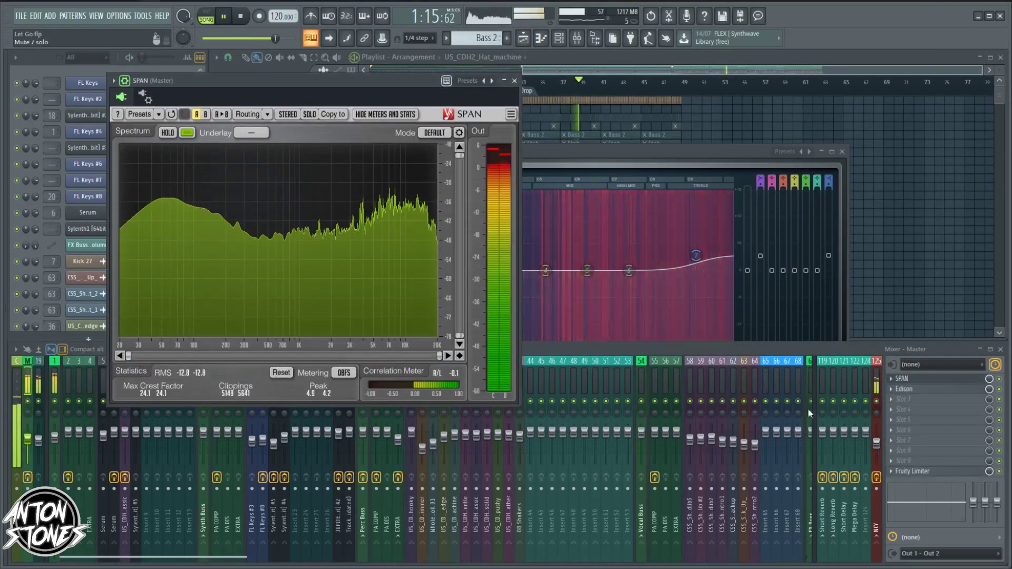
Set the NCY track's fader to about -8.7 dB, stop playback, and adjust the mixer's height.
left_click_drag(881, 446, 876, 478)
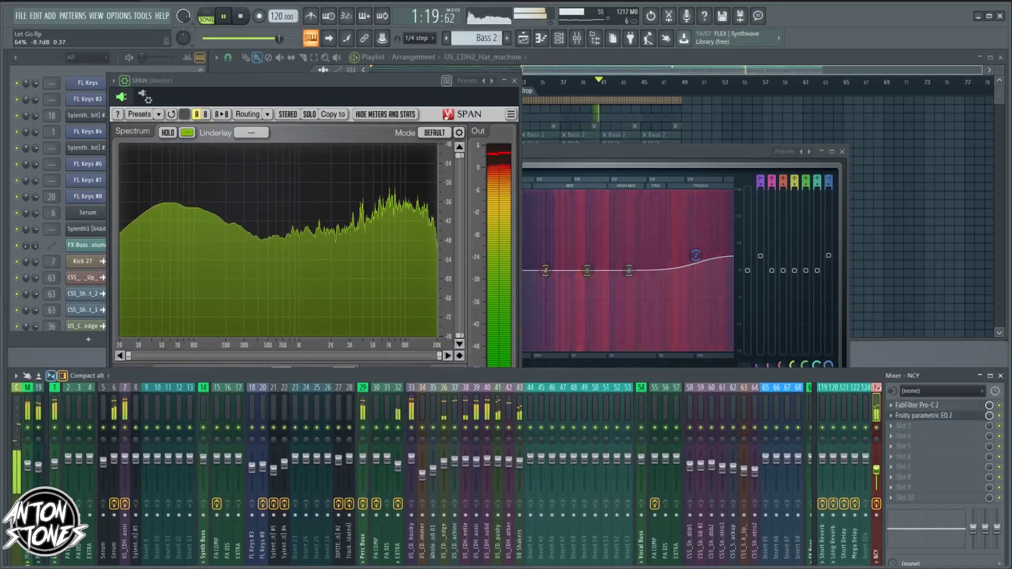
key("space")
mouse_move(862, 380)
left_mouse_down()
mouse_move(868, 358)
mouse_move(863, 364)
left_mouse_up()
left_click(900, 345)
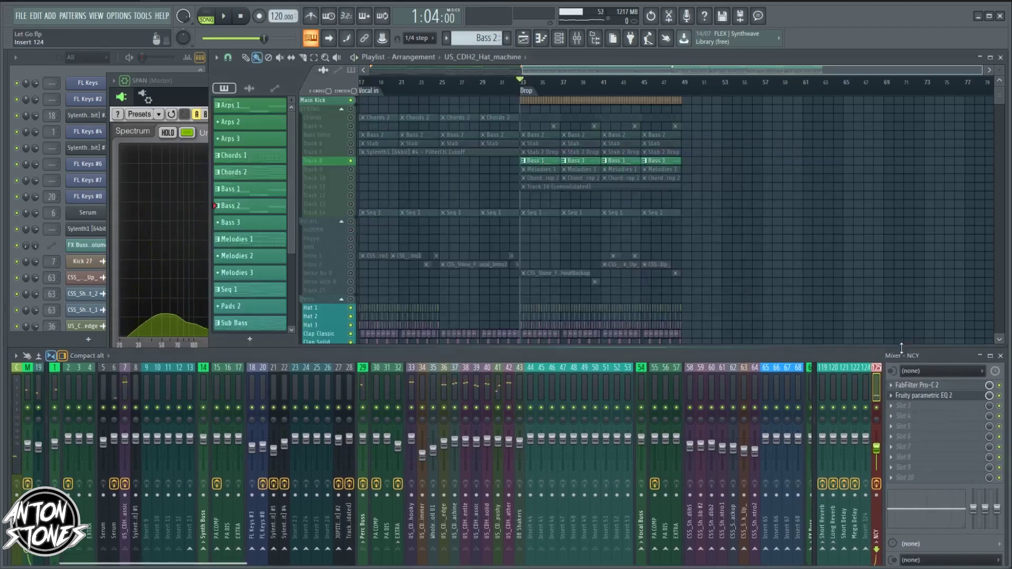
Bring the SPAN analyzer window to the front and close it.
left_click(189, 84)
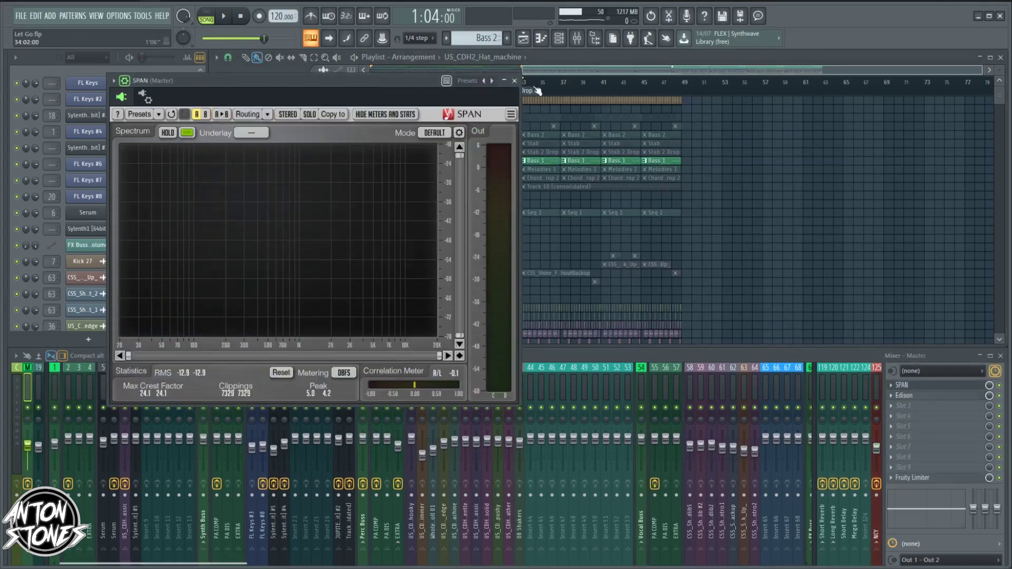
left_click(521, 80)
Open FabFilter Pro-C 2 and Fruity parametric EQ 2 on the NCY track and arrange their windows side by side for review.
left_click(877, 391)
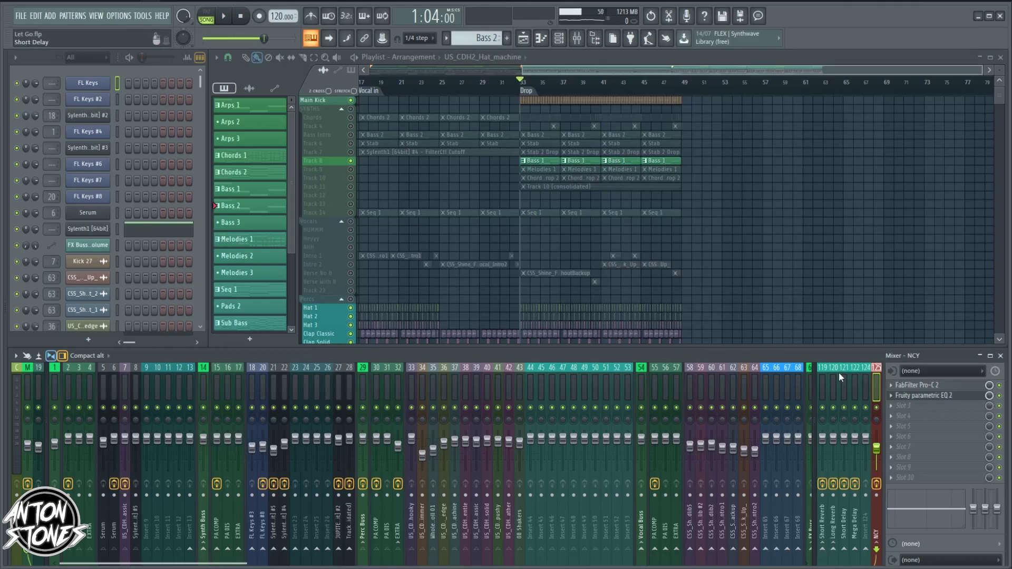
left_click(919, 385)
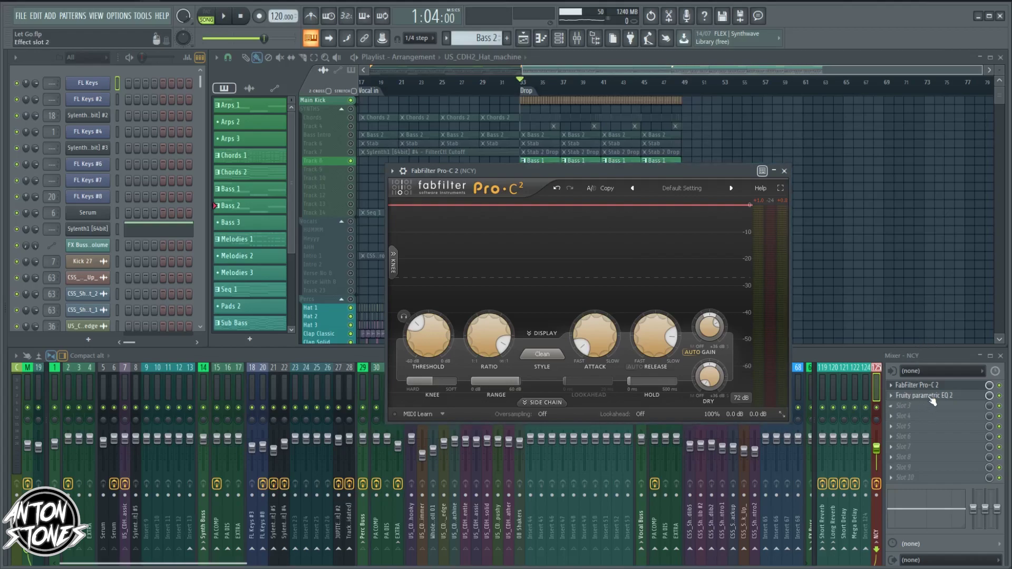
left_click(927, 396)
left_click_drag(628, 154, 436, 192)
left_click_drag(653, 435, 521, 396)
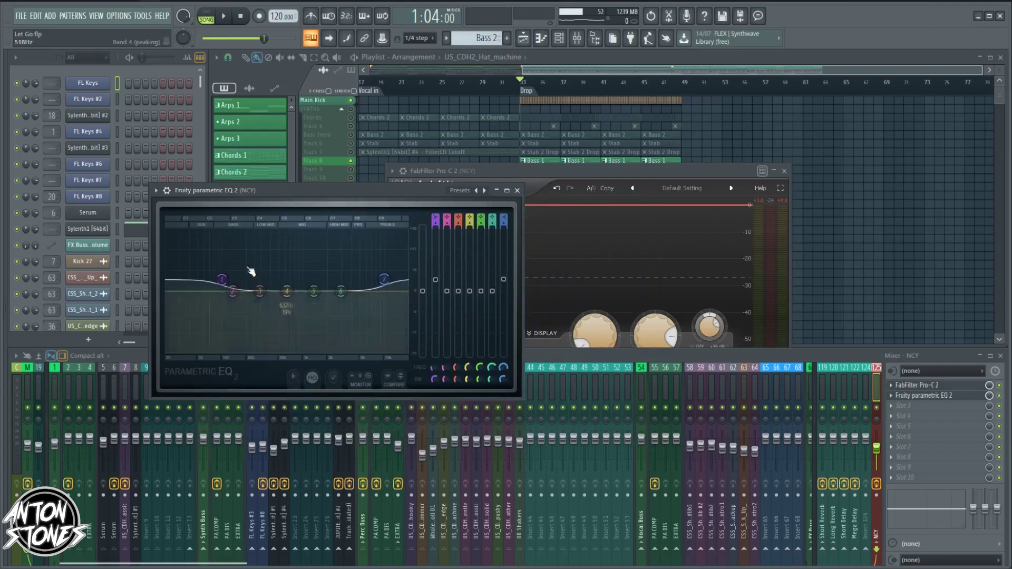
left_click_drag(321, 191, 240, 195)
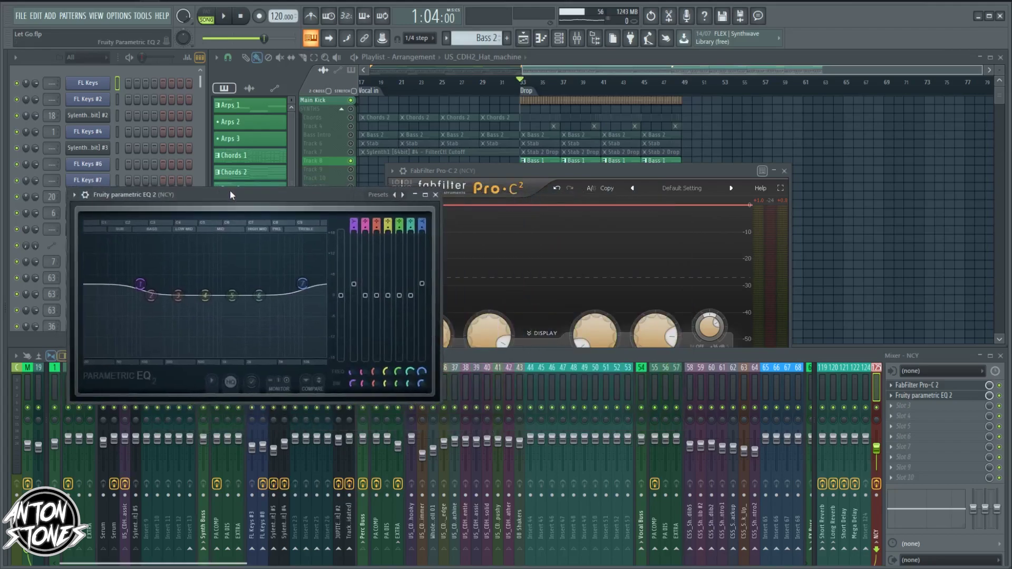
left_click_drag(499, 170, 572, 214)
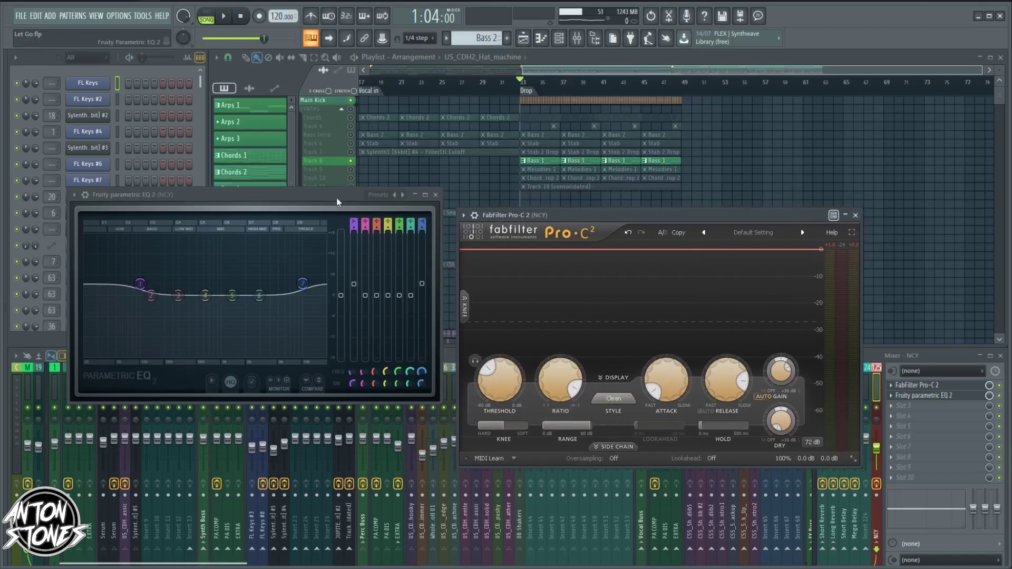
left_click_drag(337, 196, 360, 205)
Close the NCY track's Fruity parametric EQ 2 and FabFilter Pro-C 2 windows to clear the playlist.
left_click(458, 204)
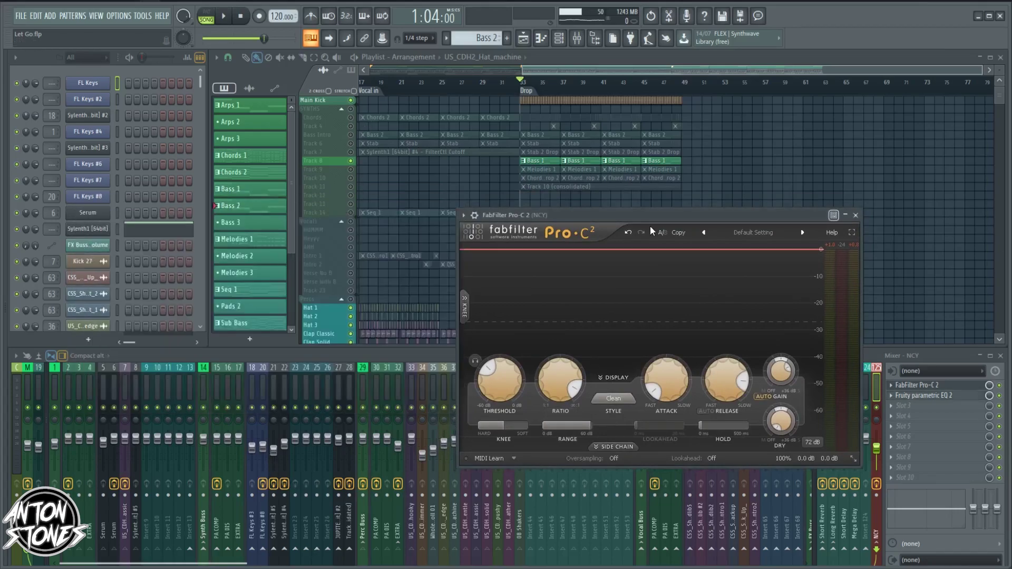
left_click_drag(721, 217, 628, 212)
left_click(761, 210)
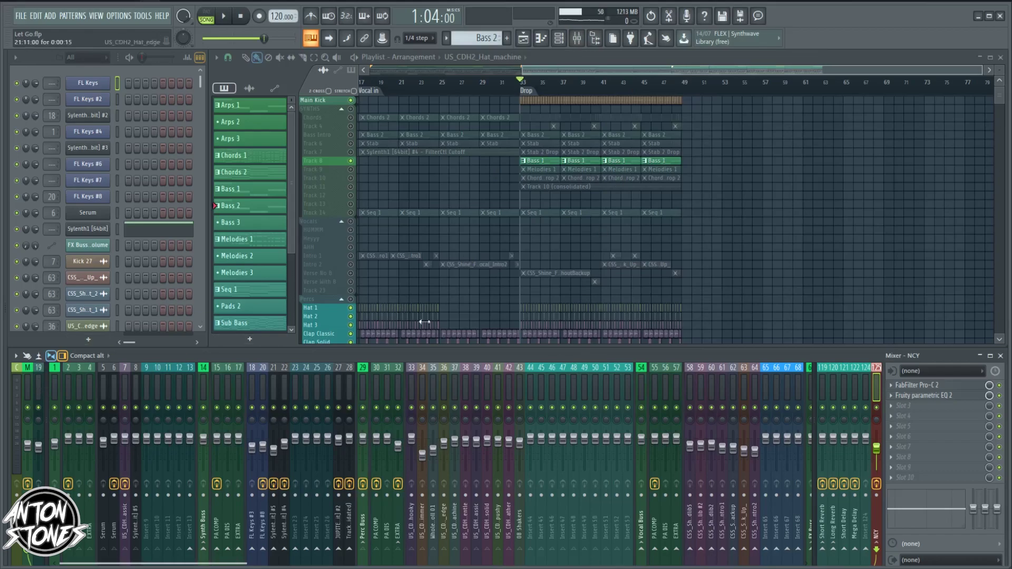
scroll(475, 295, "down", 3)
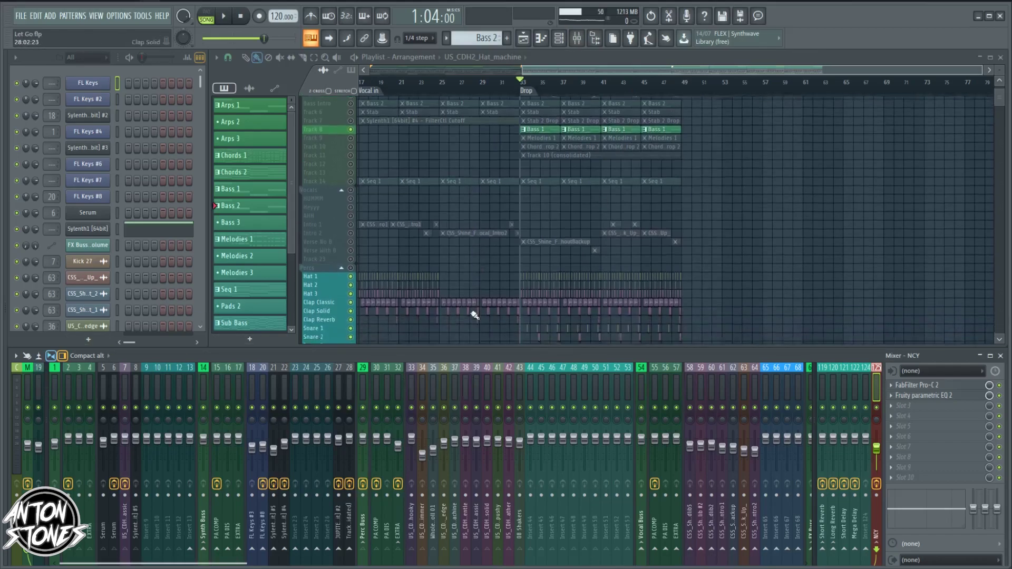